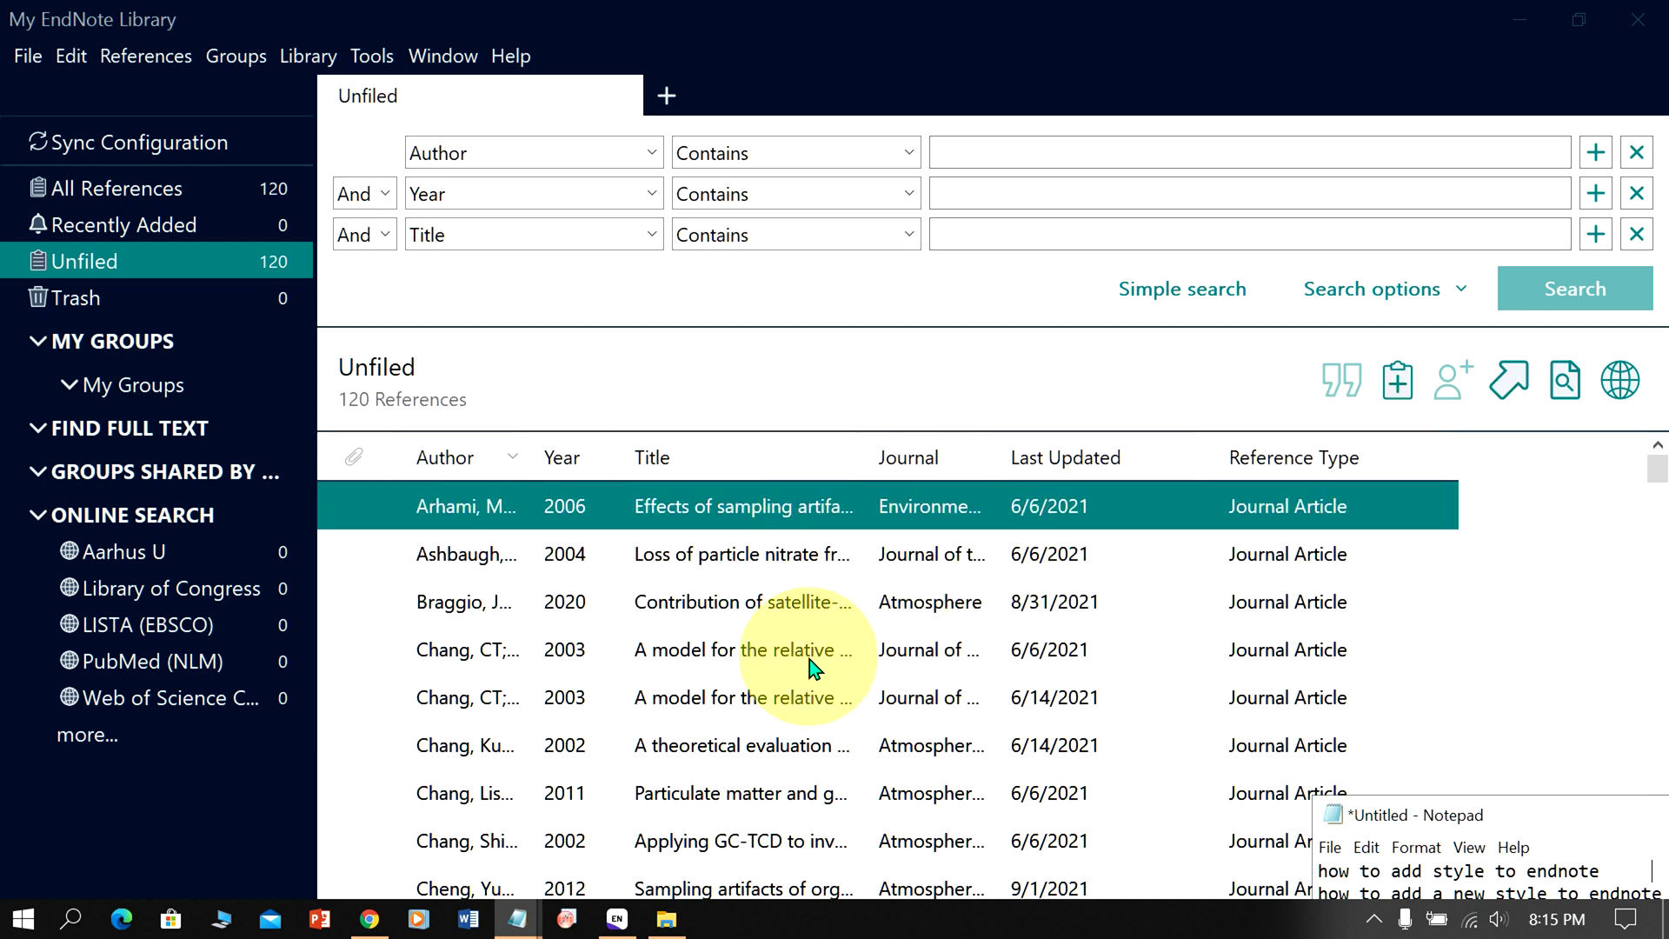
Search Google for 'journal of catalysis endnote' and open the EndNote 'Journal of Catalysis - Output Styles' result
click(369, 919)
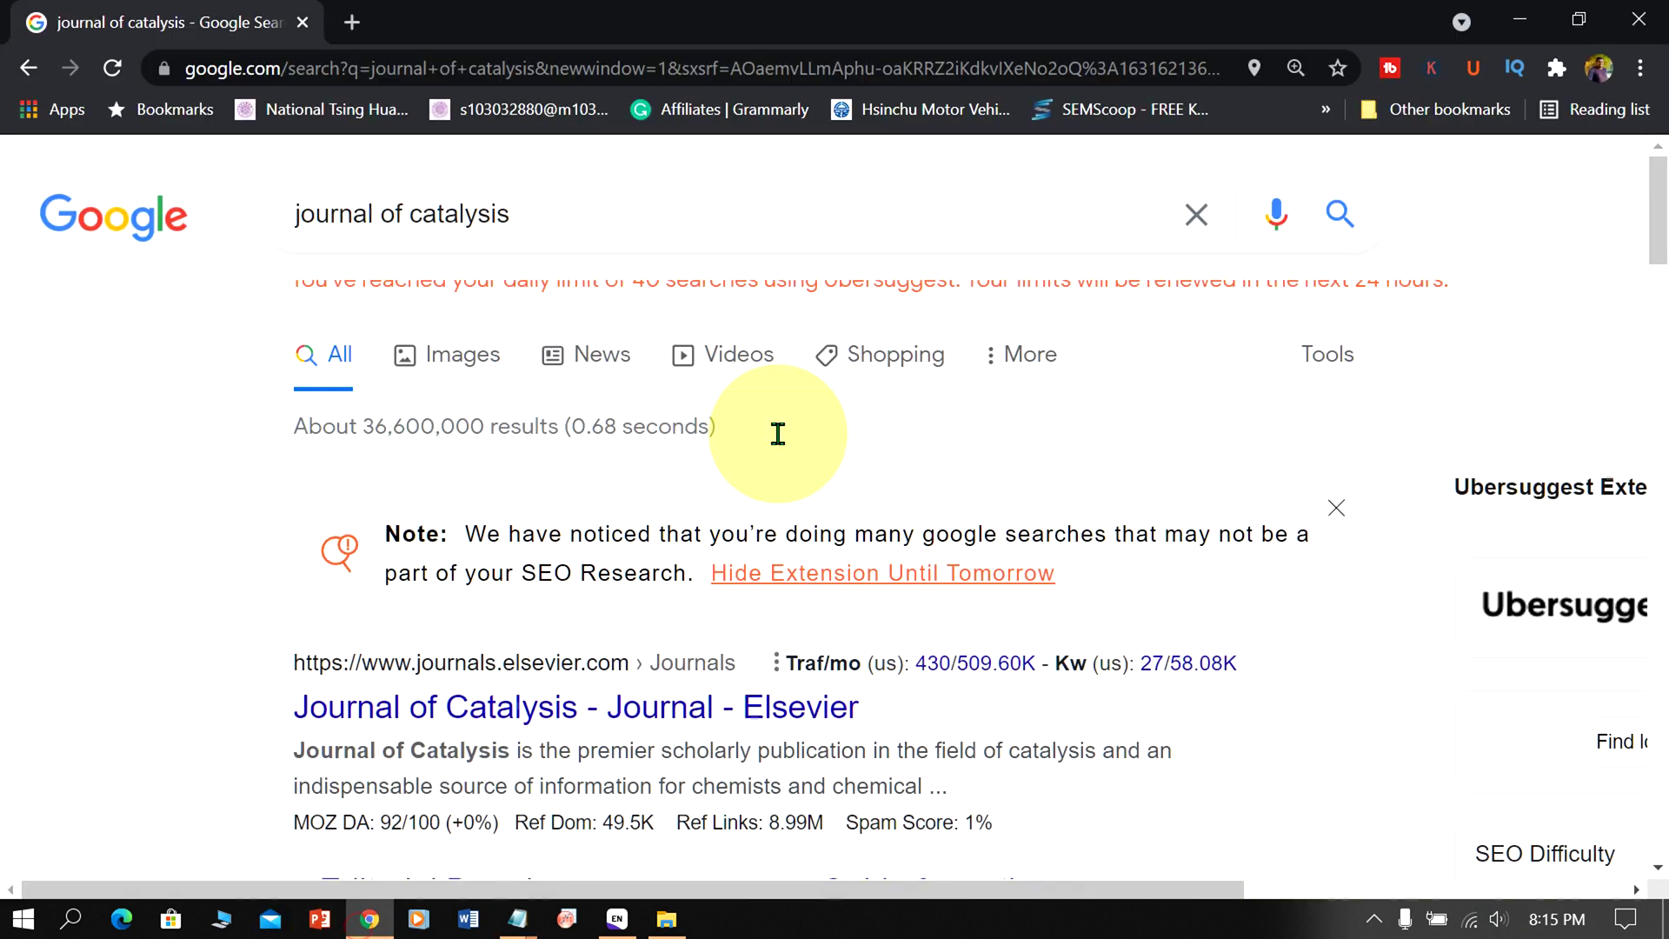
click(631, 223)
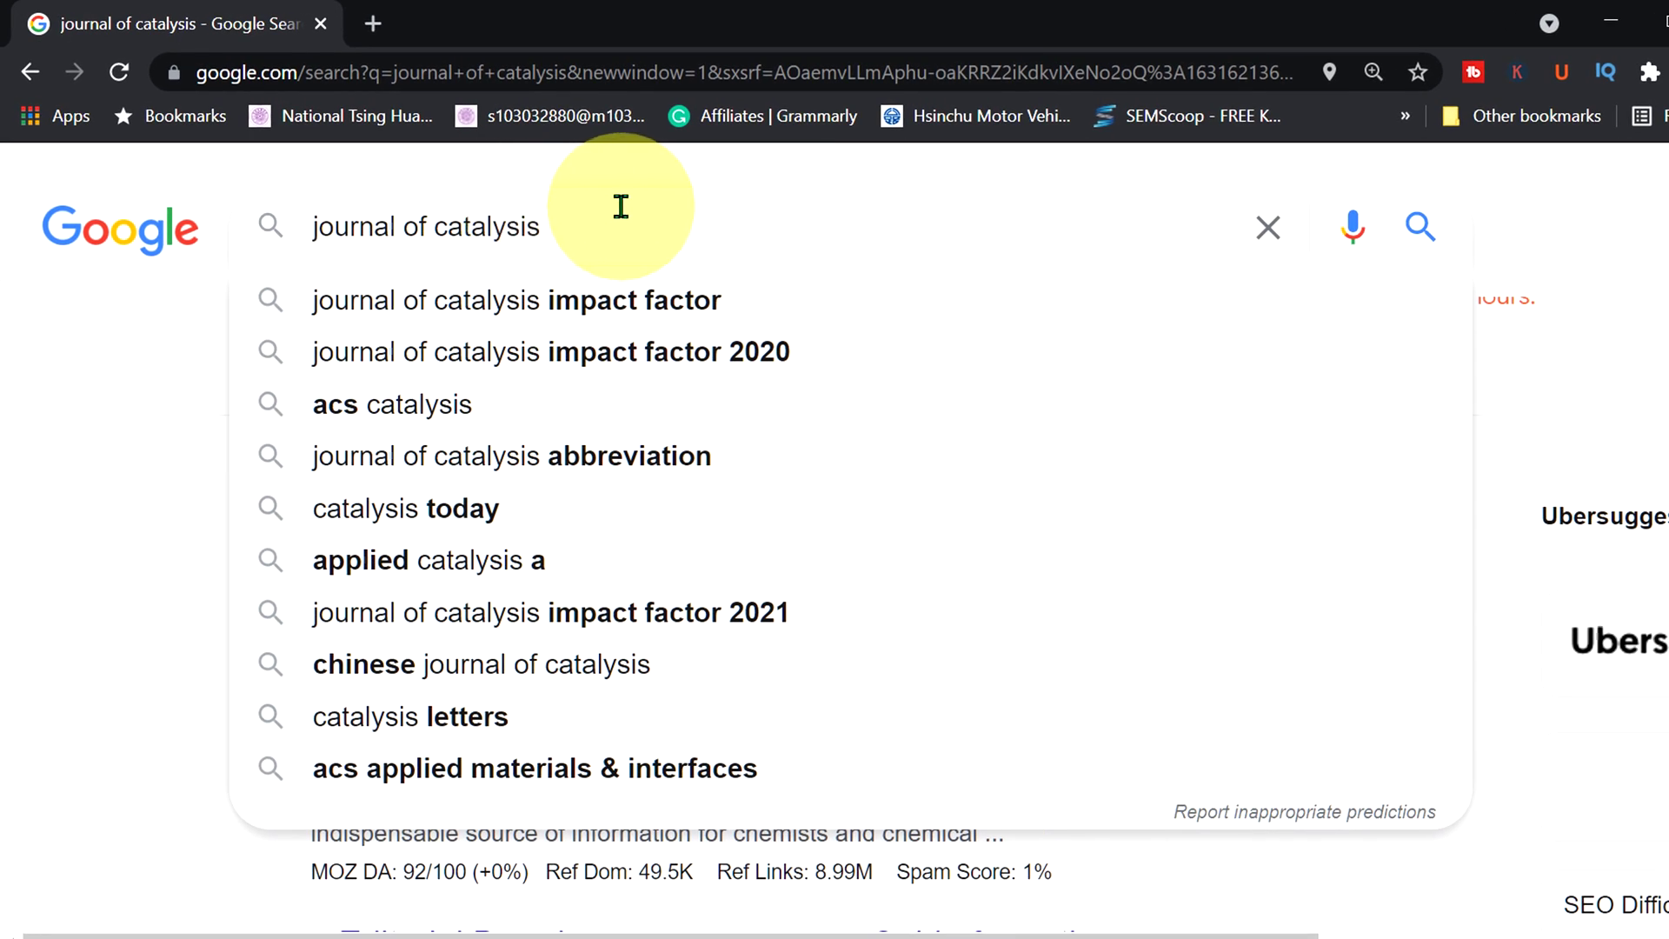
text(en)
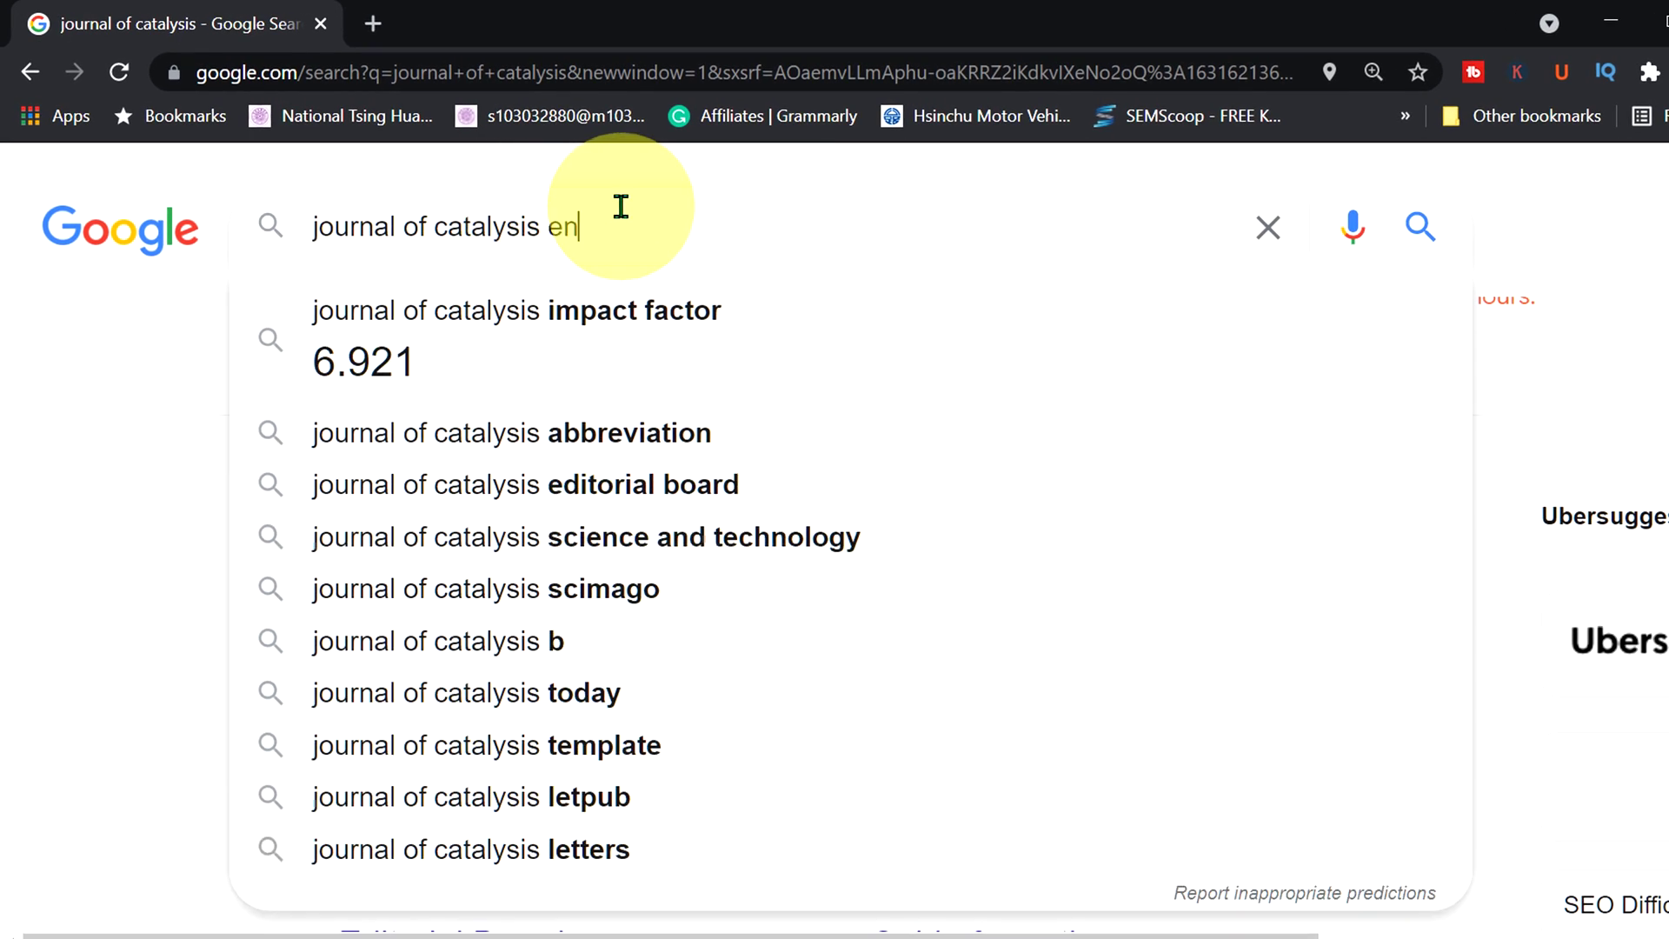
text(dote)
key(Return)
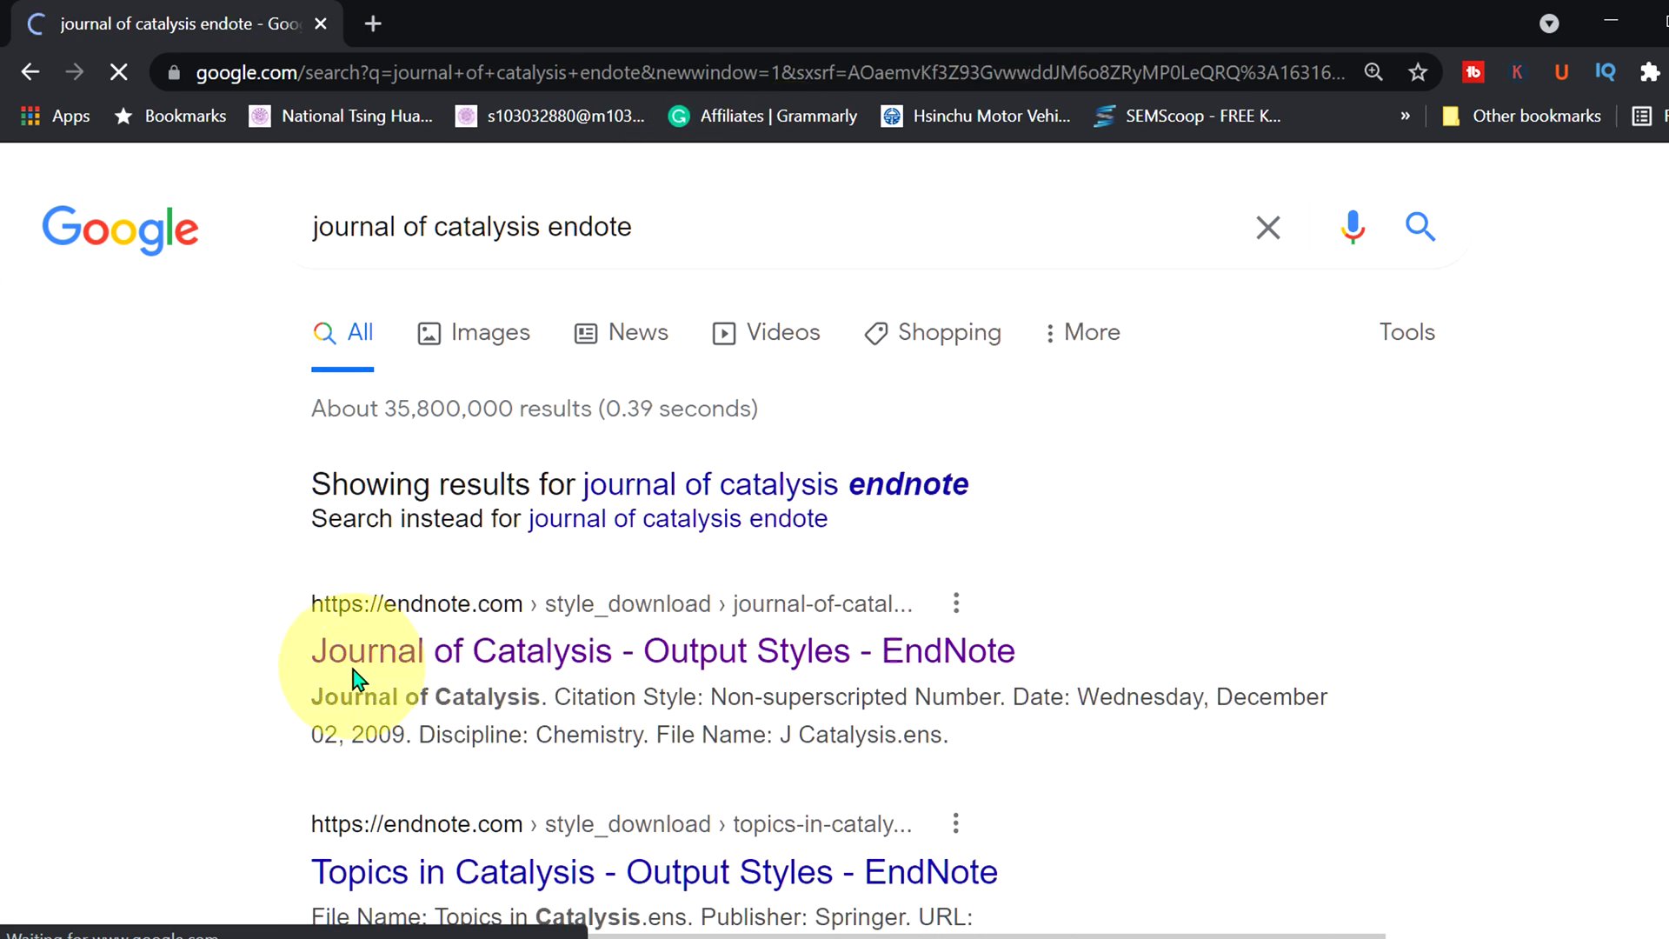
drag(316, 664, 787, 643)
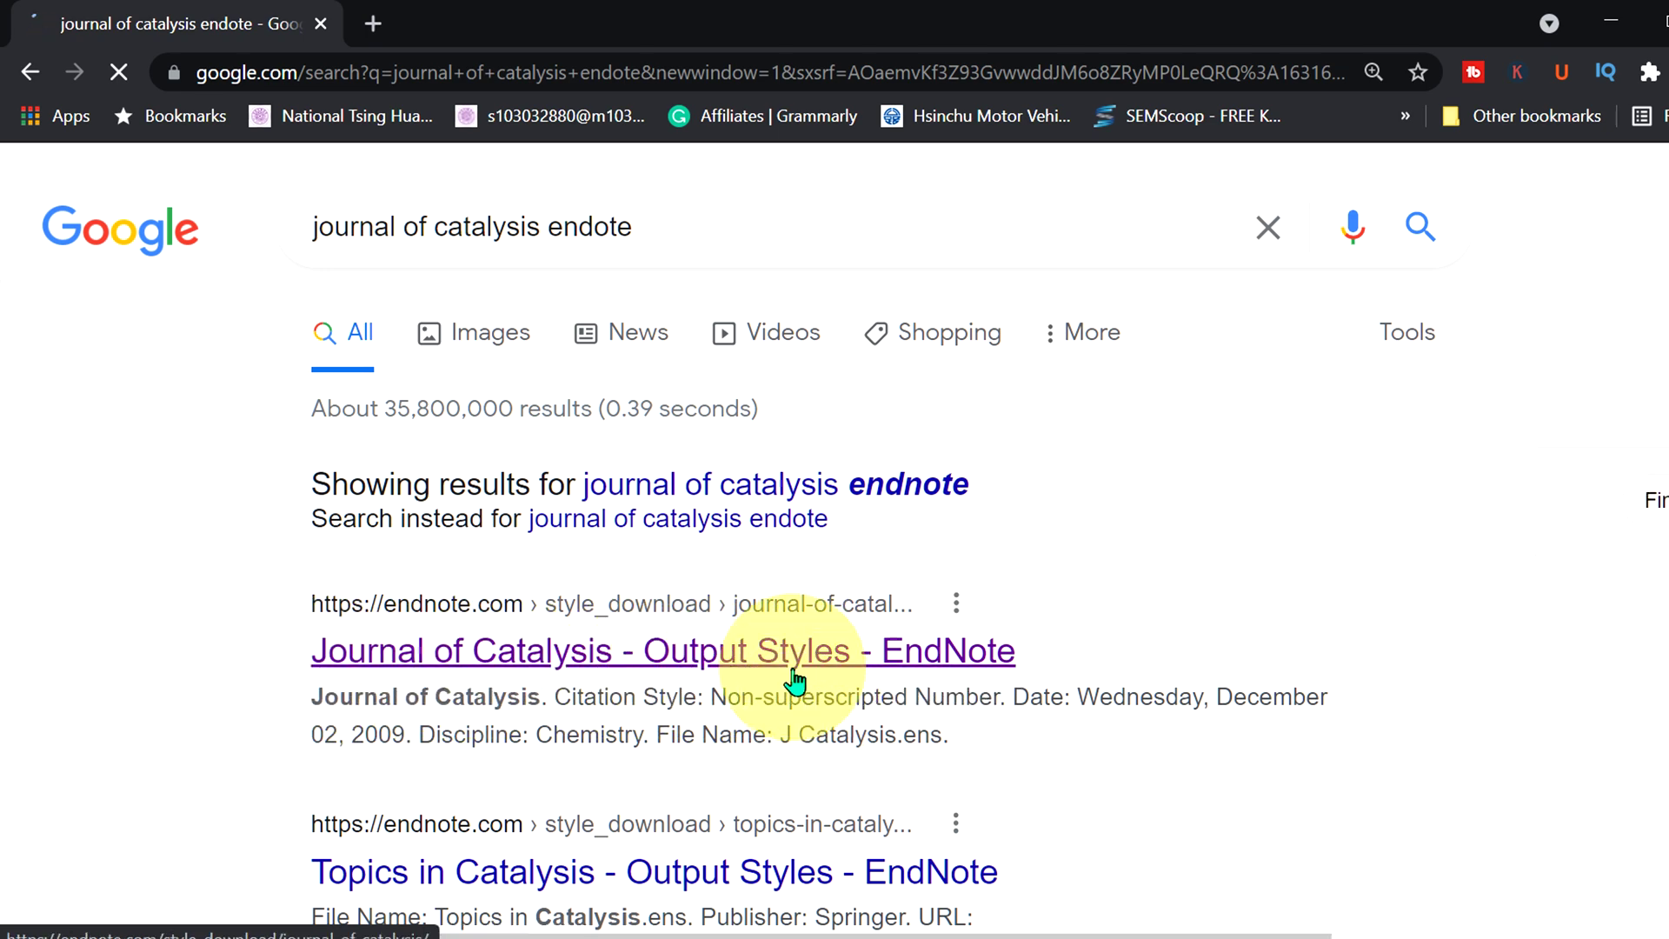
click(671, 664)
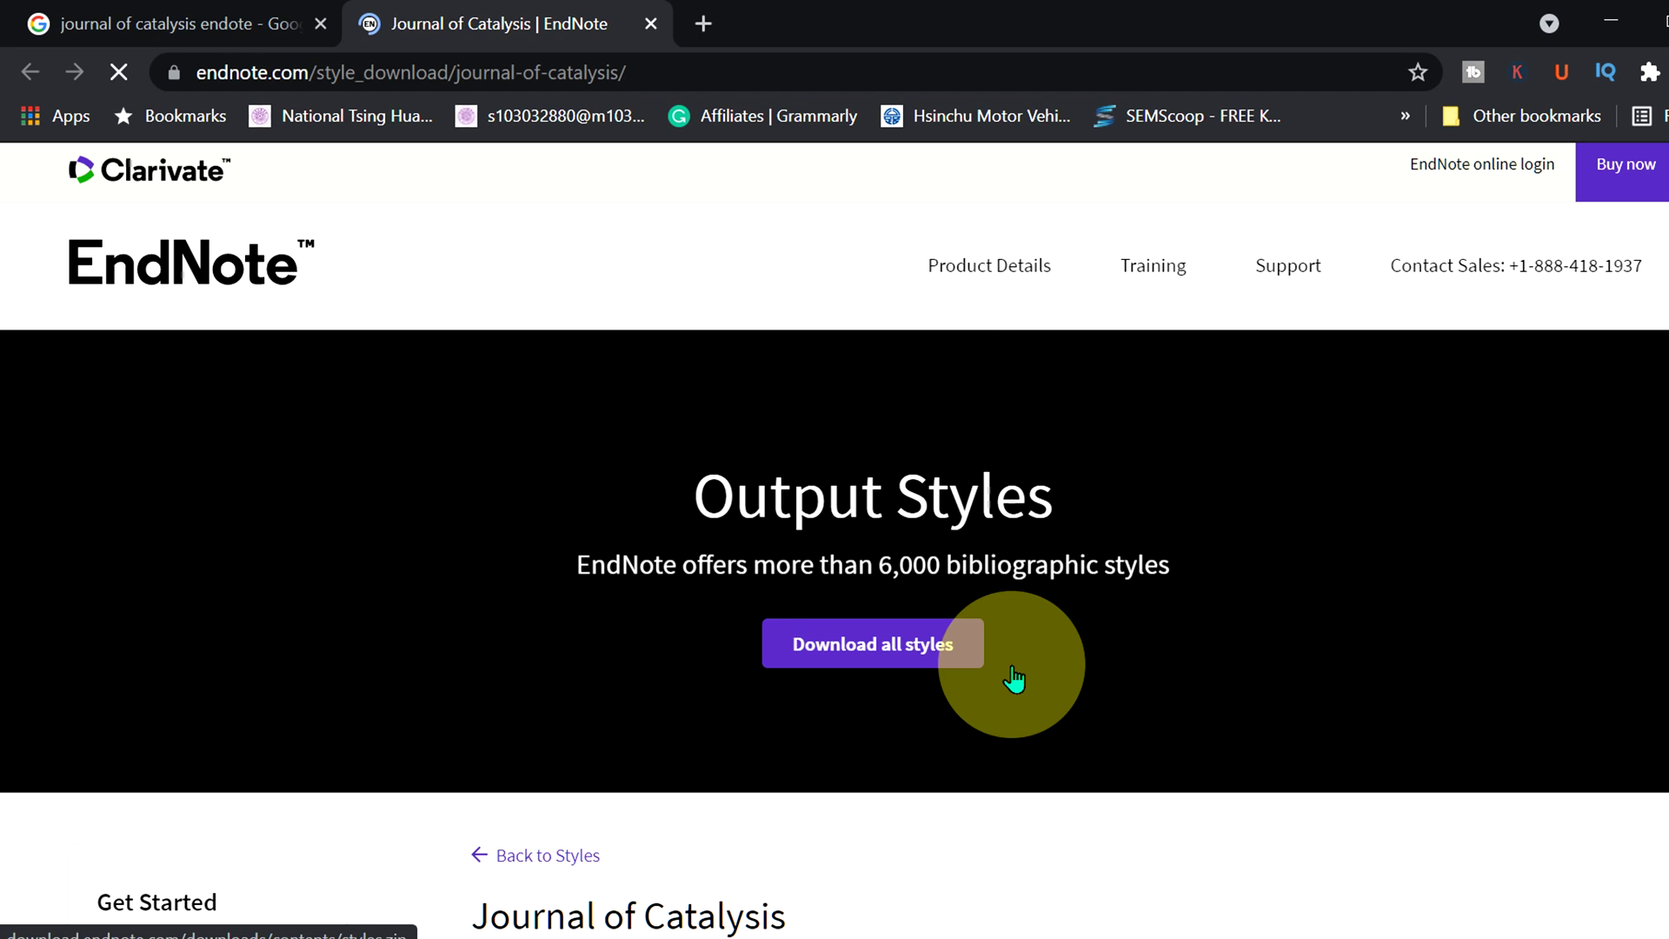
Download the Journal of Catalysis style file and save it to Downloads
scroll(1008, 678, down, 8)
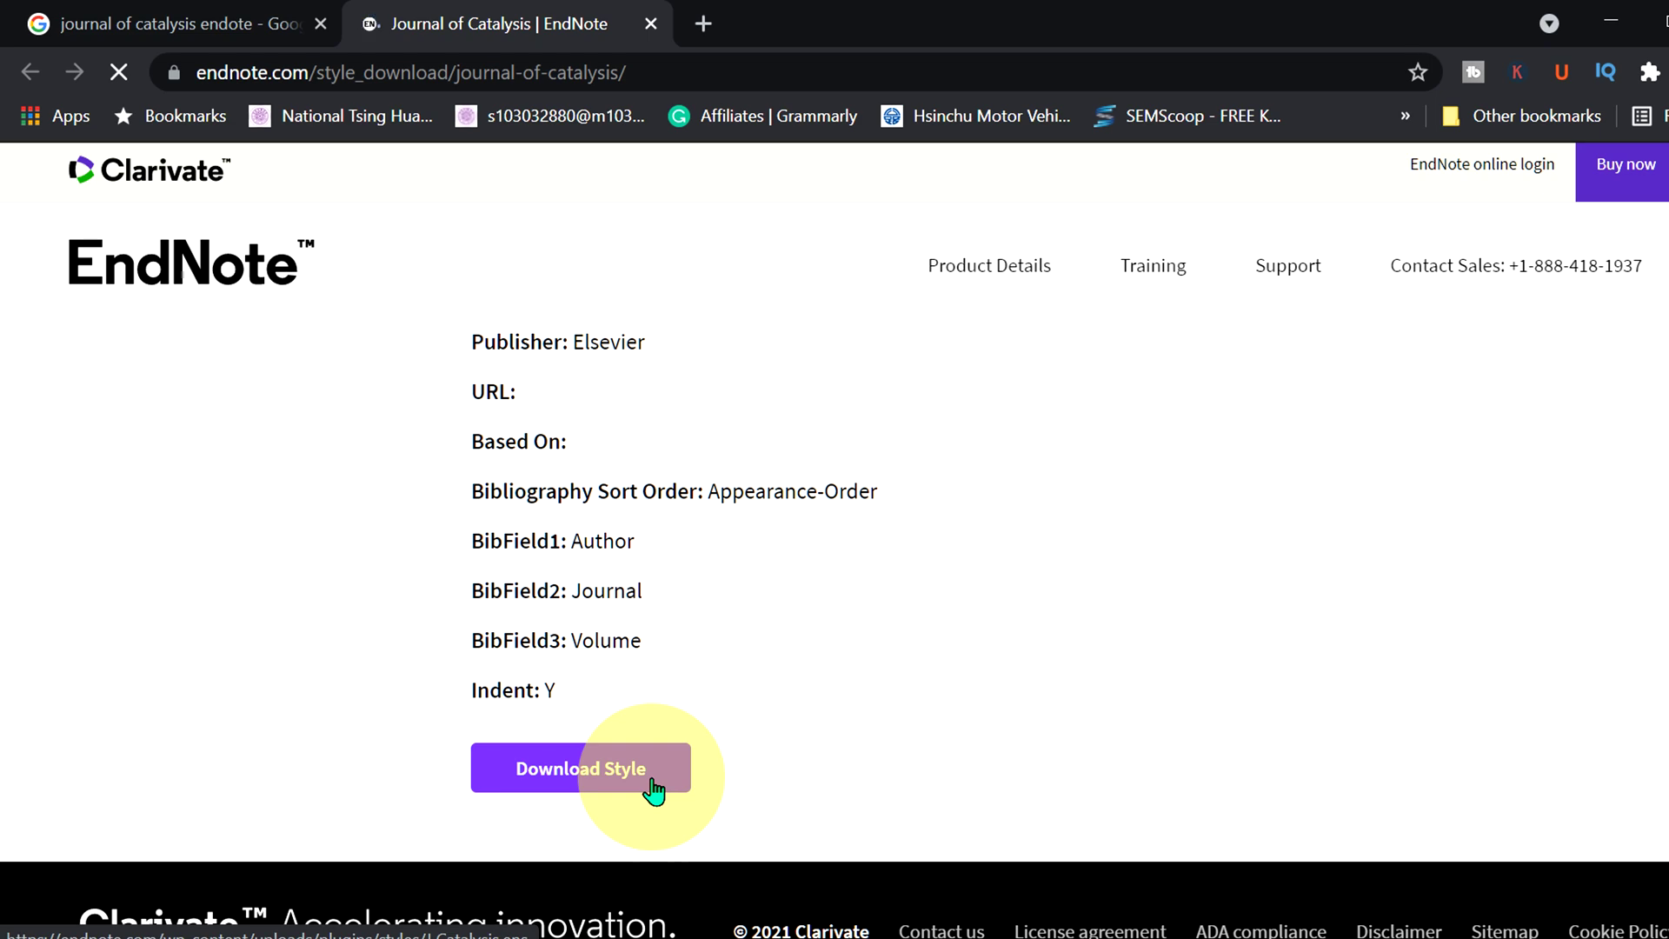
click(648, 778)
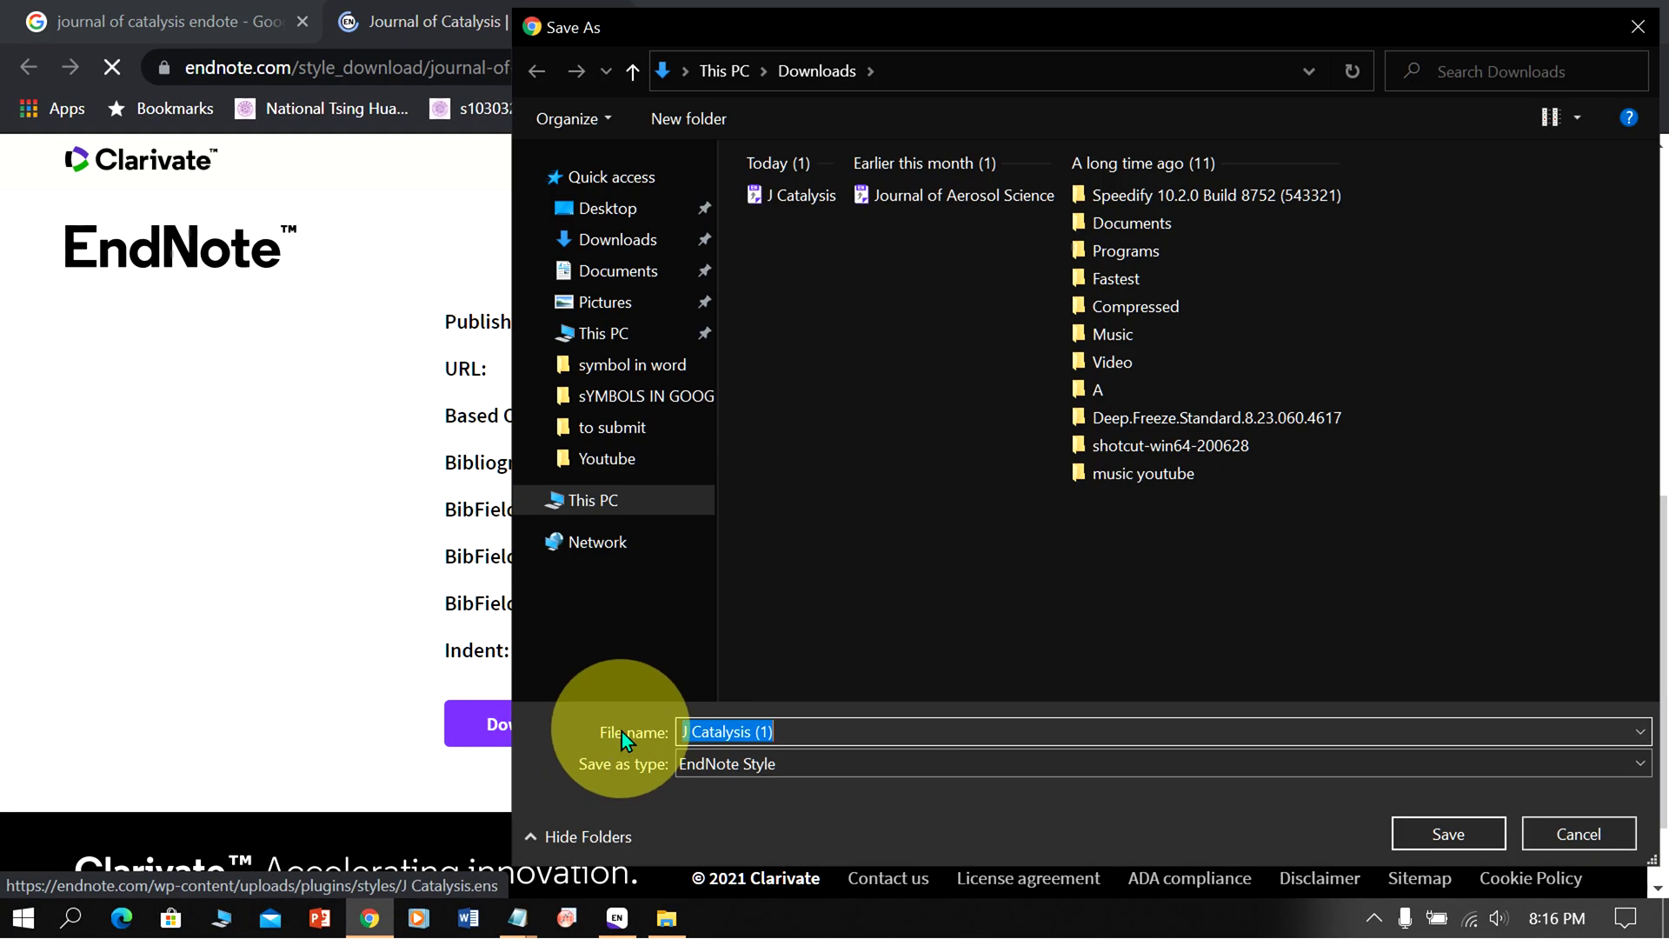
click(1448, 834)
Open the downloaded J Catalysis (1).ens file in EndNote from its folder
click(277, 863)
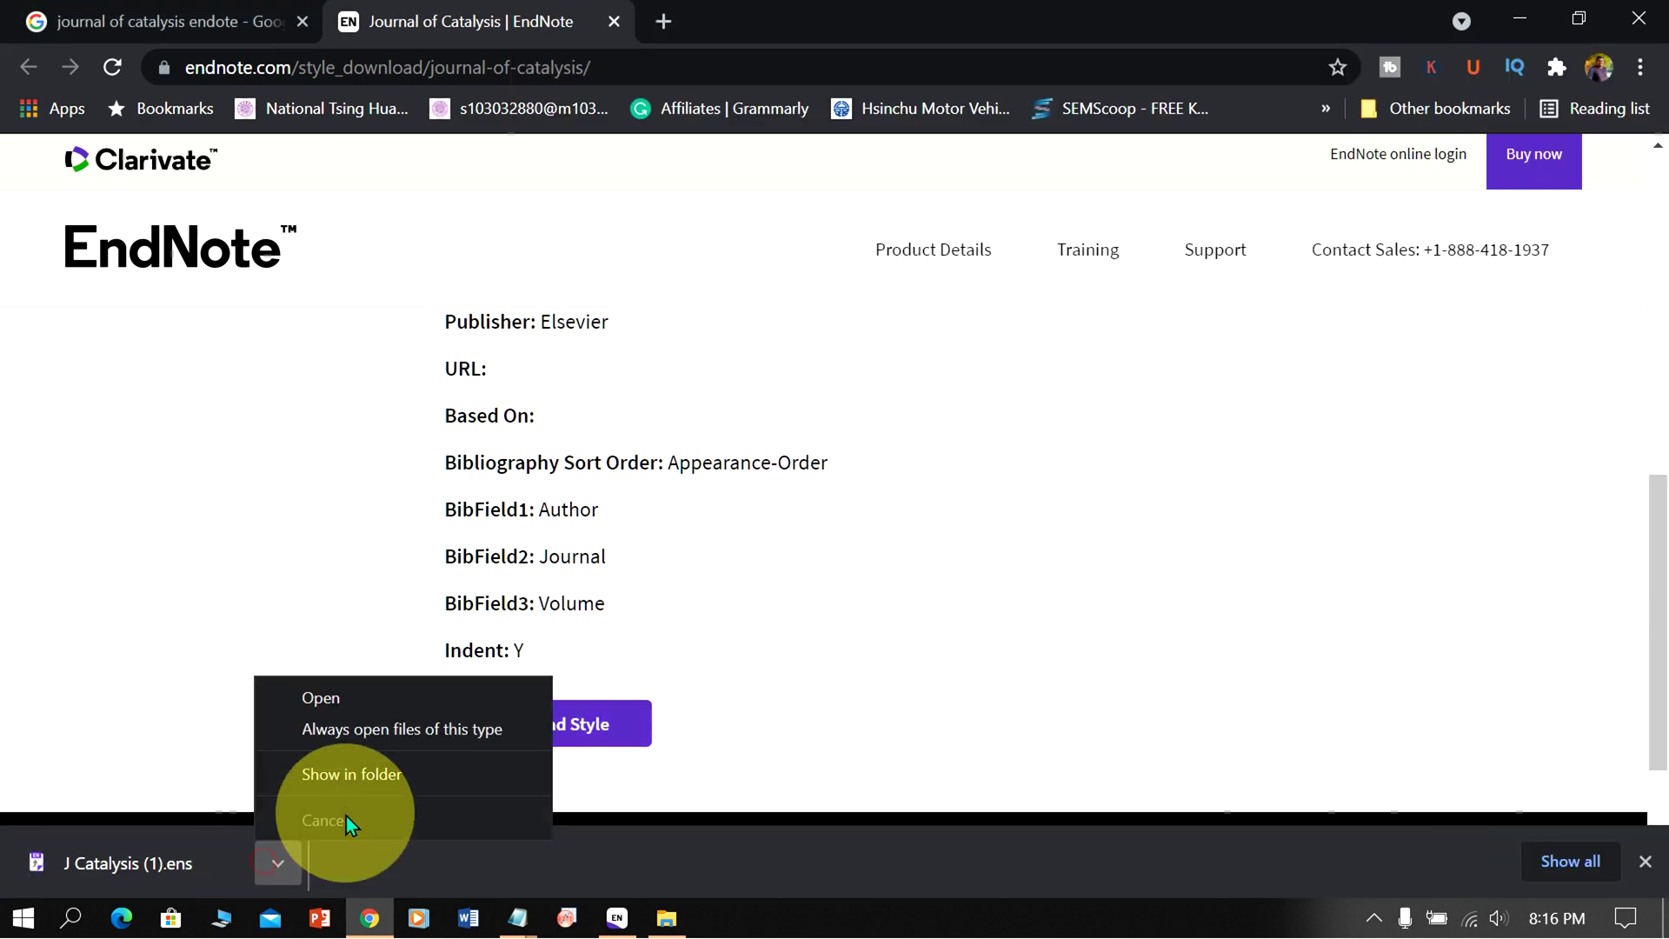
click(403, 777)
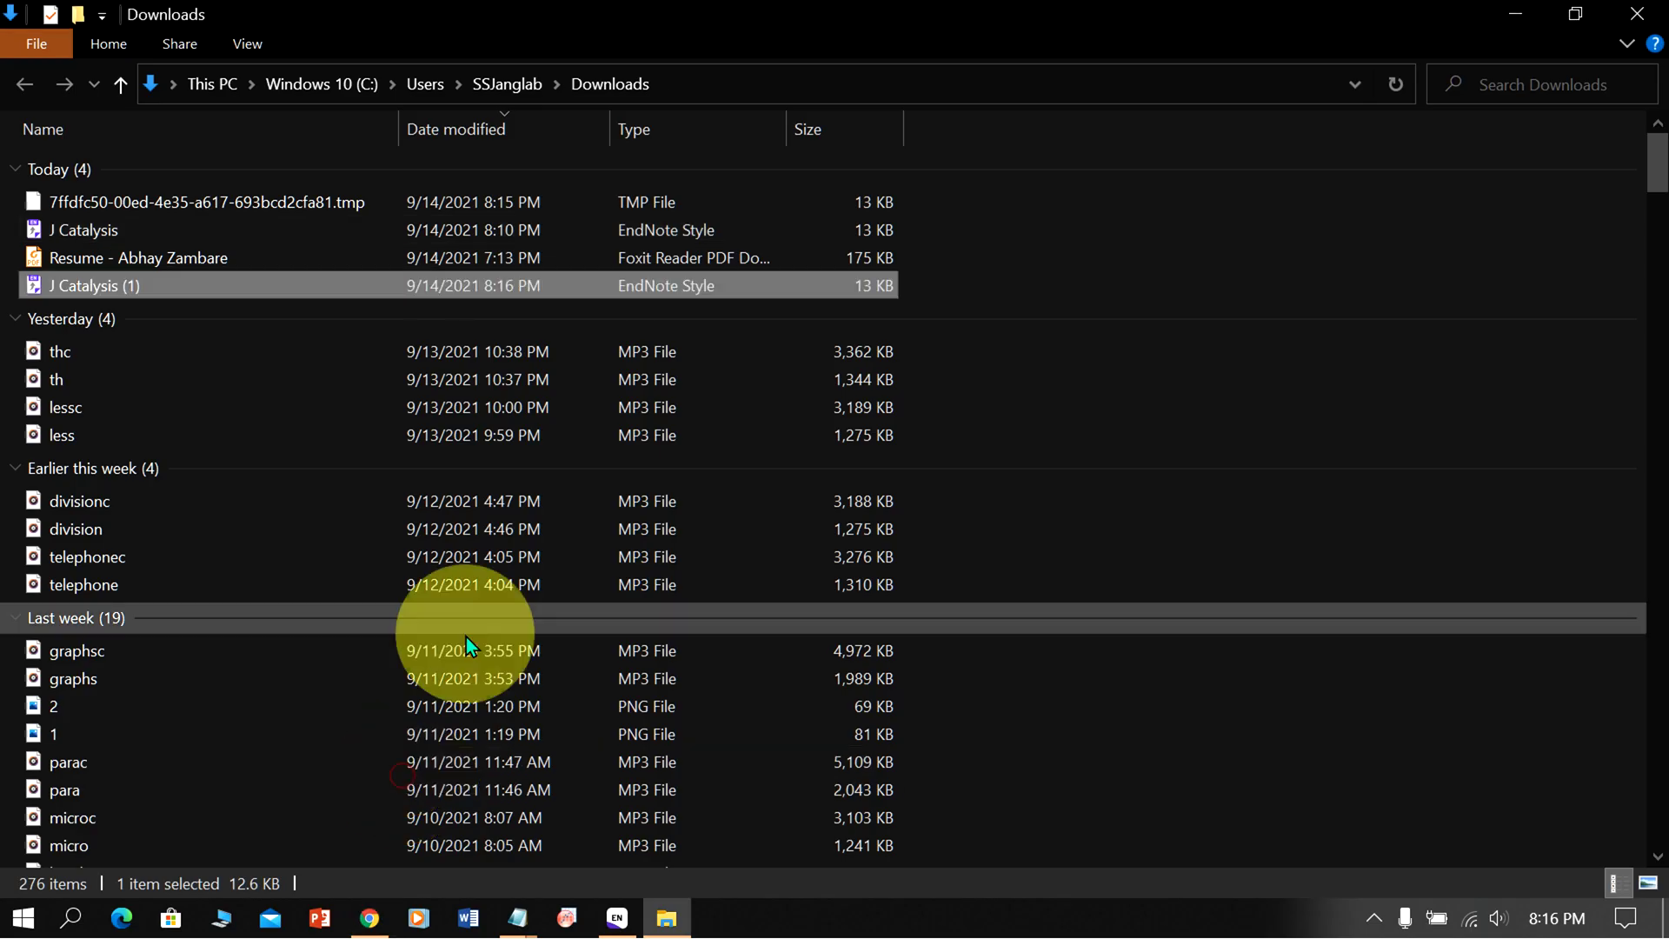
right_click(116, 284)
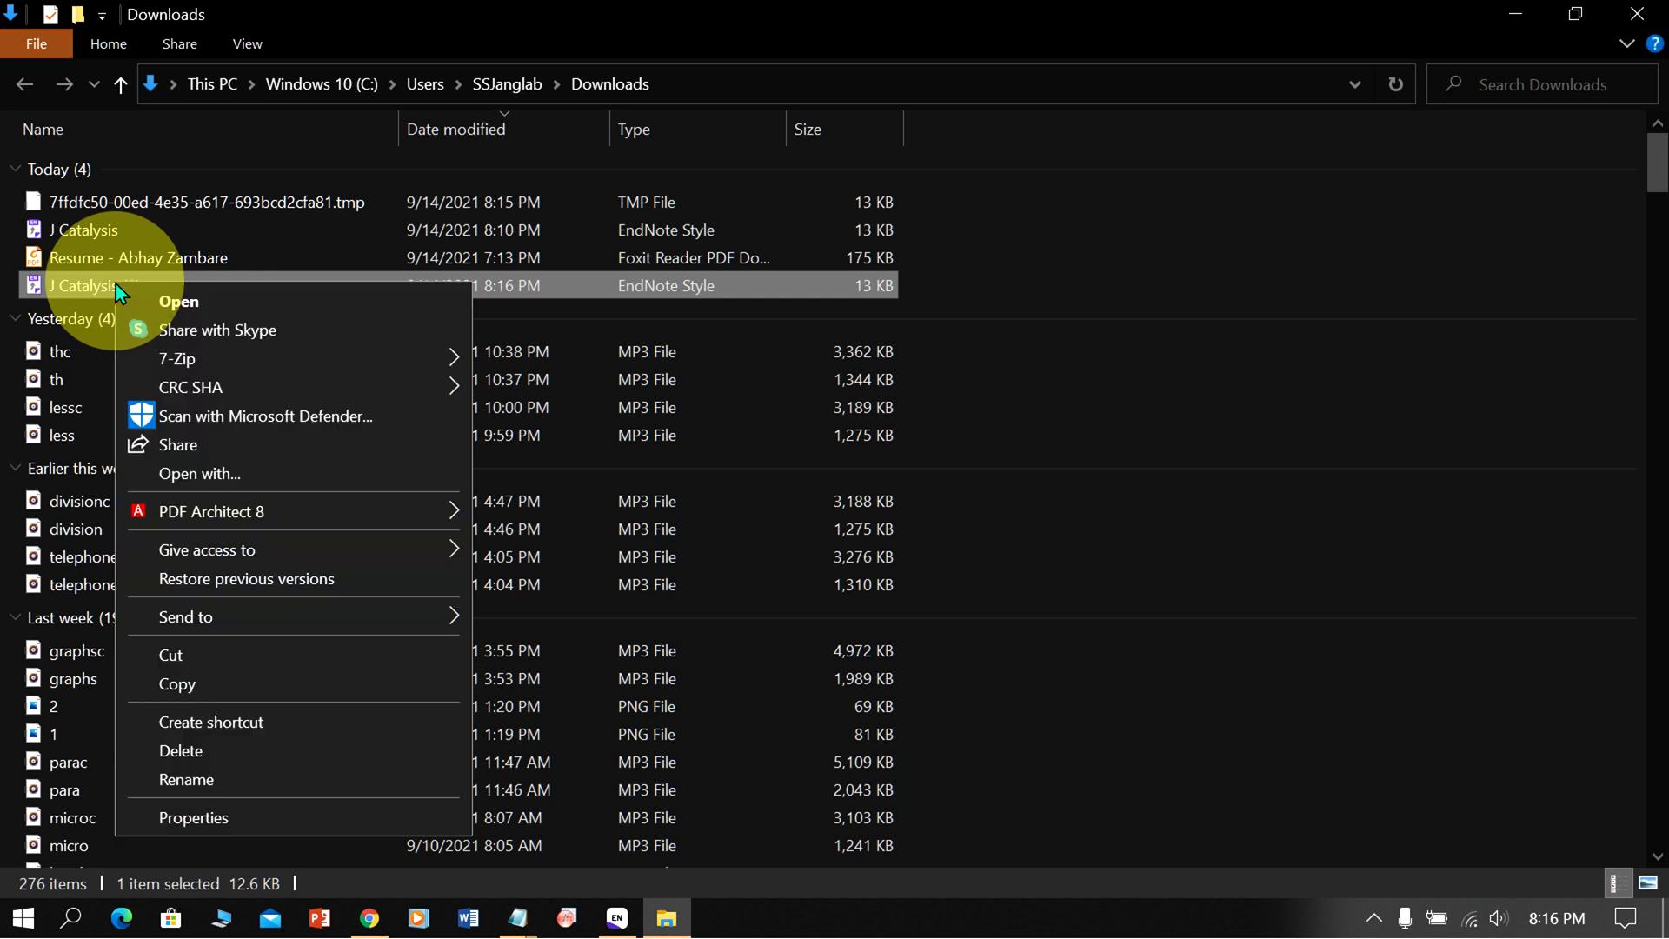
click(256, 292)
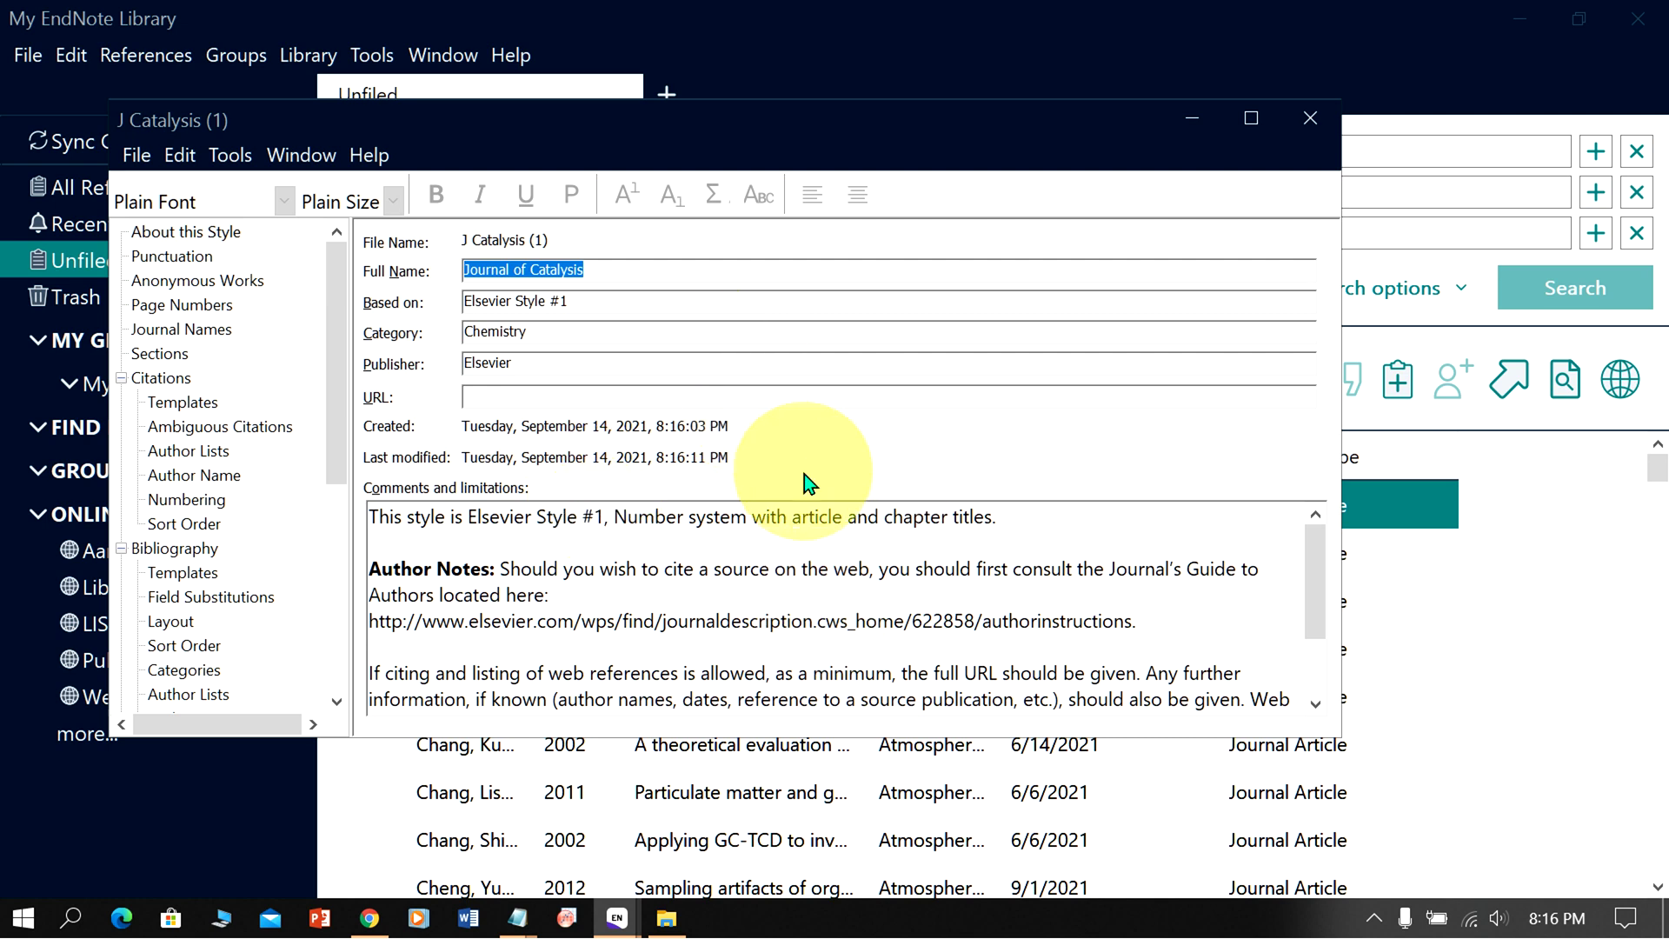
Save a copy of the Journal of Catalysis style as 'AA' and close the style editor
click(137, 148)
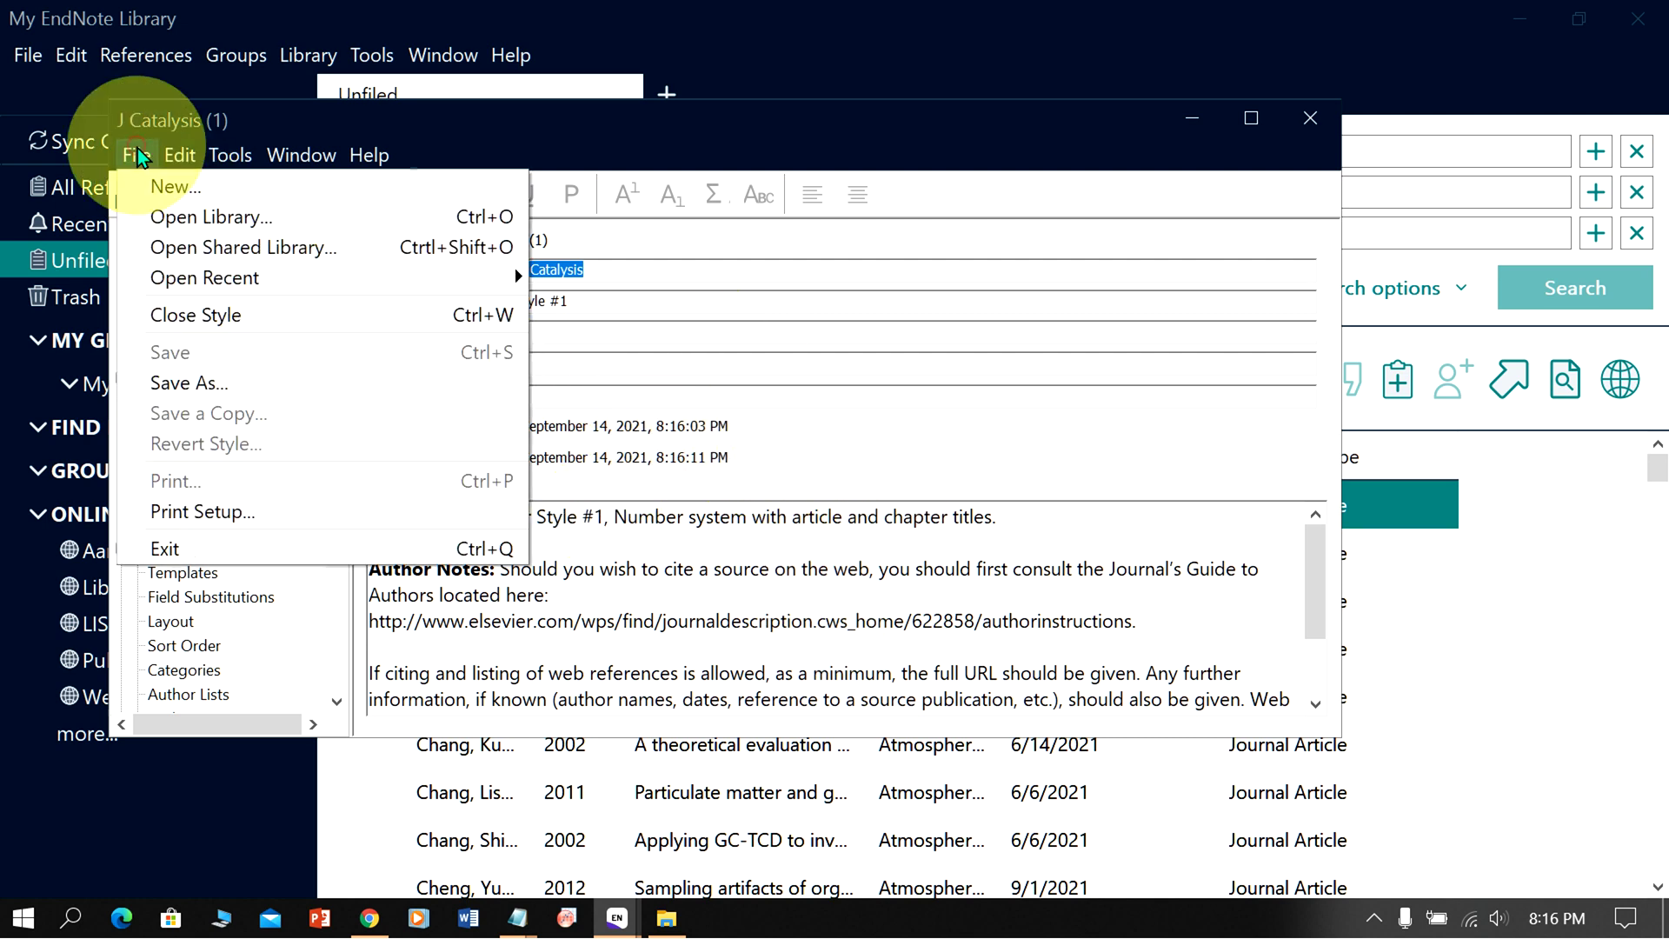
click(238, 379)
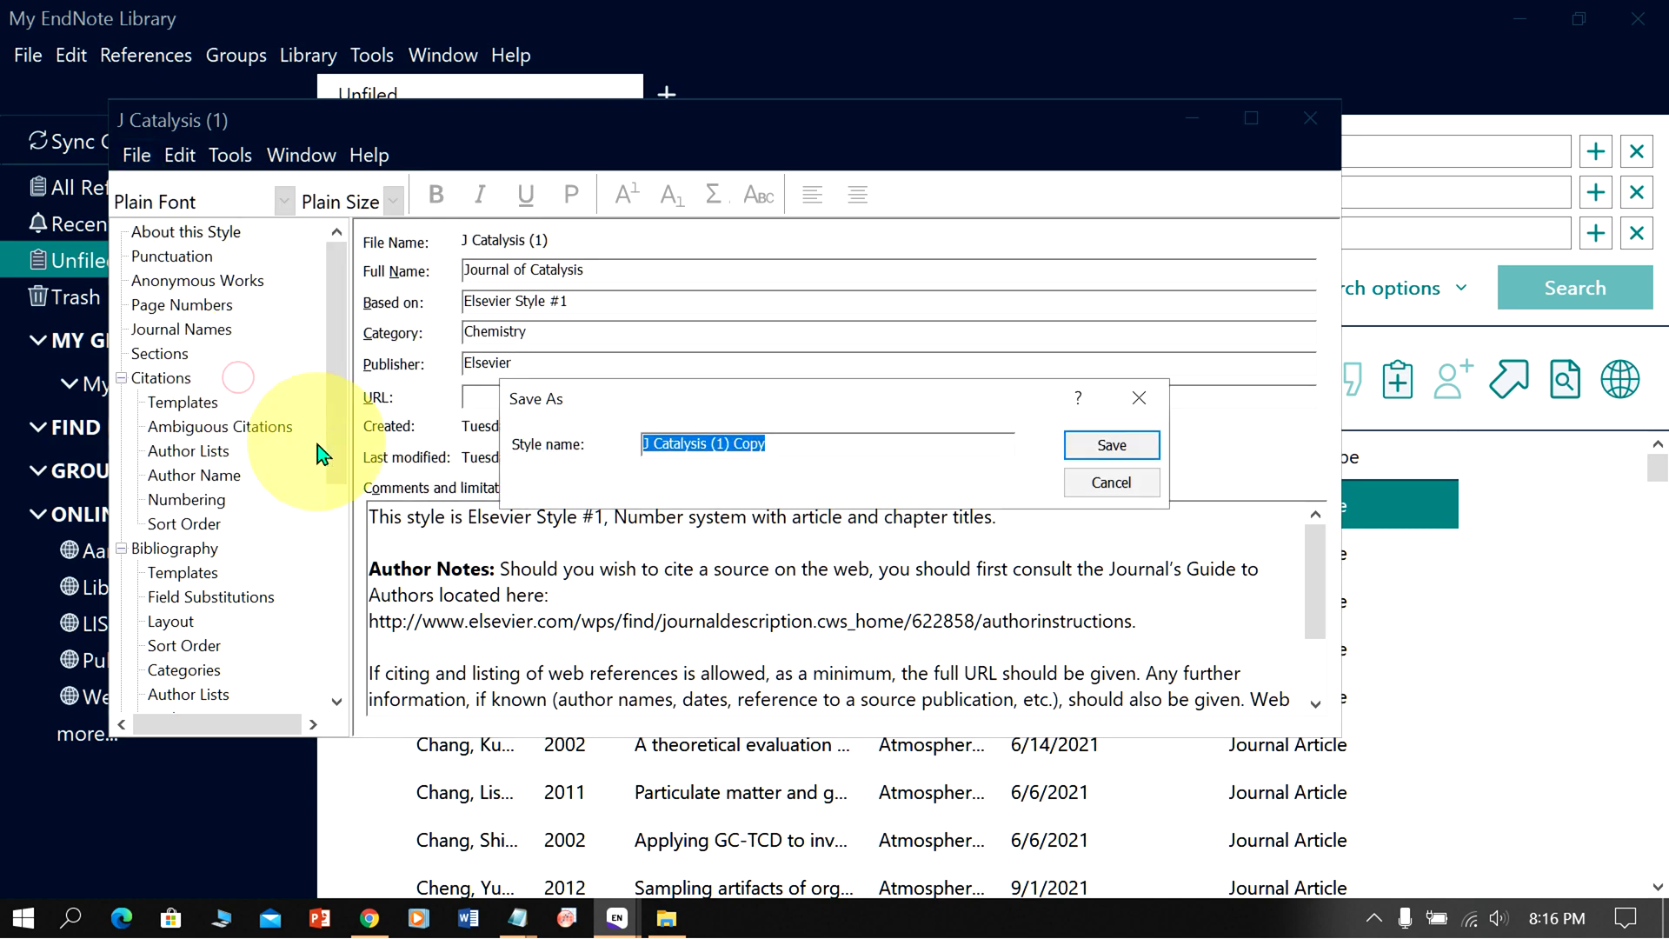
drag(722, 417, 731, 565)
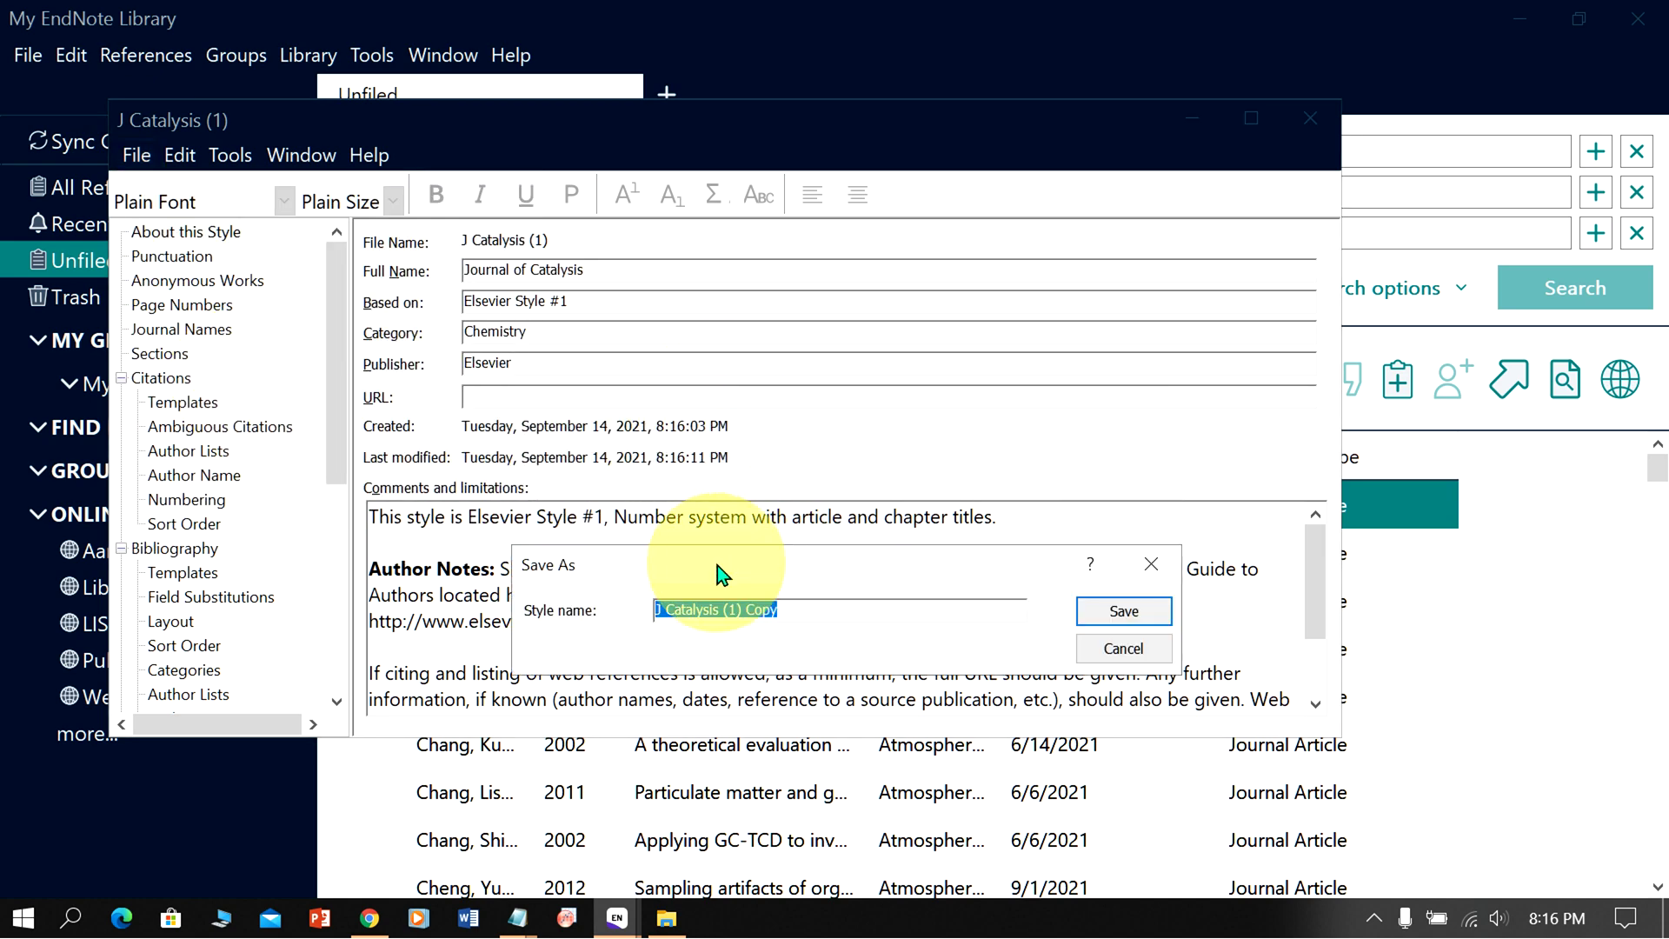
click(812, 599)
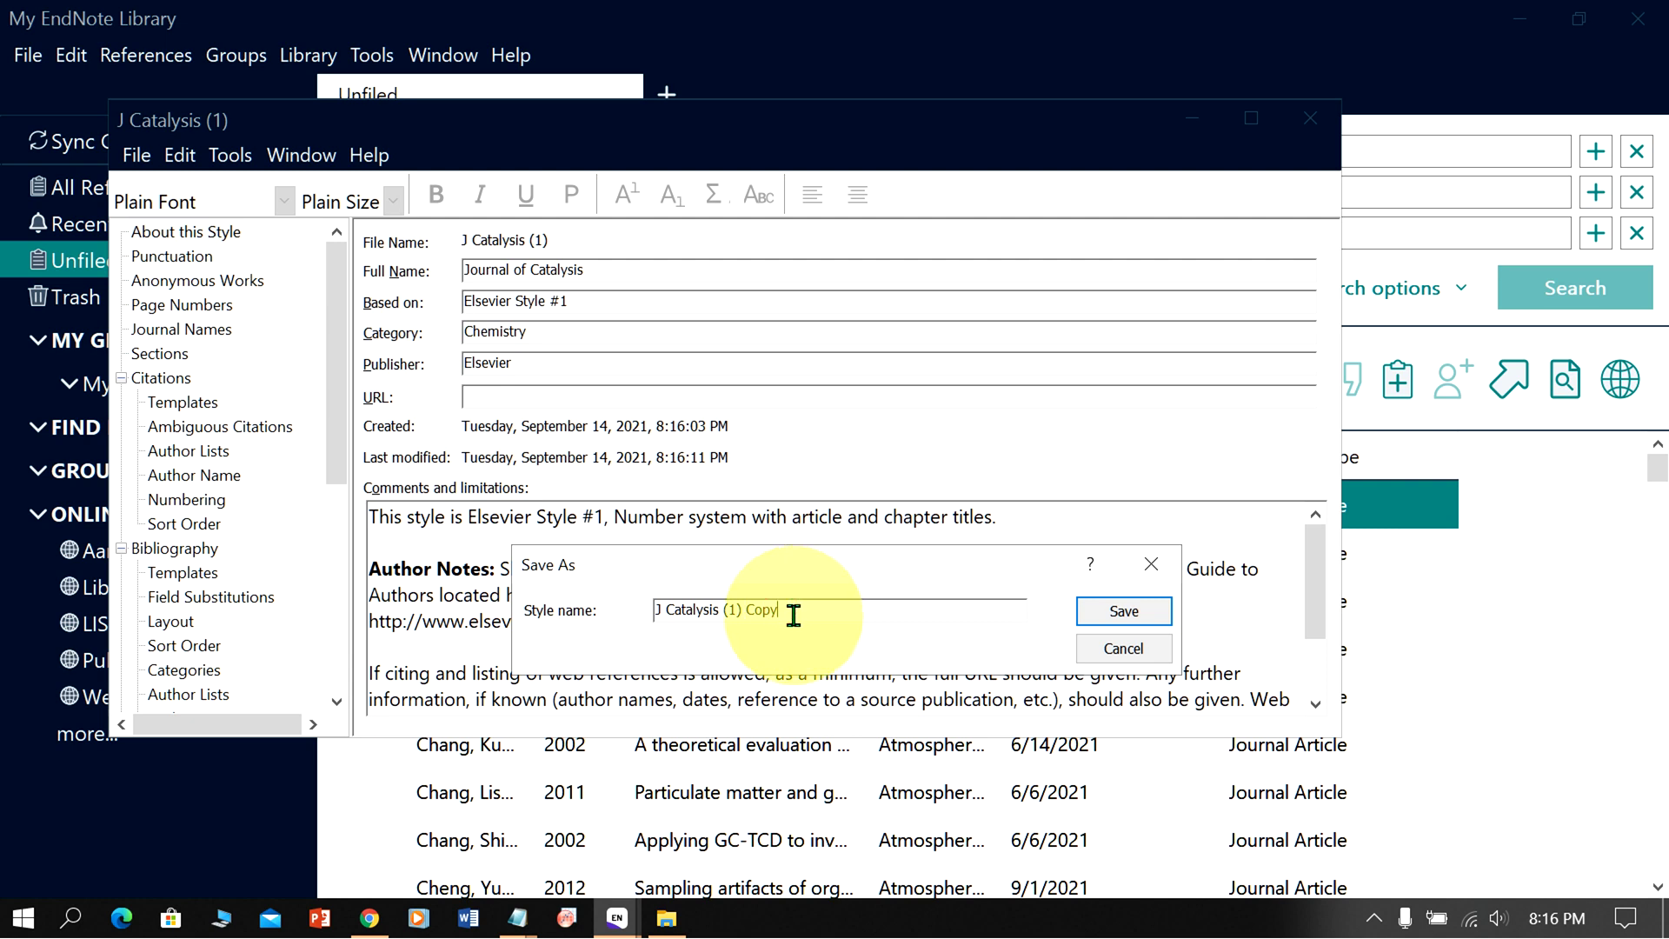
drag(794, 615, 644, 614)
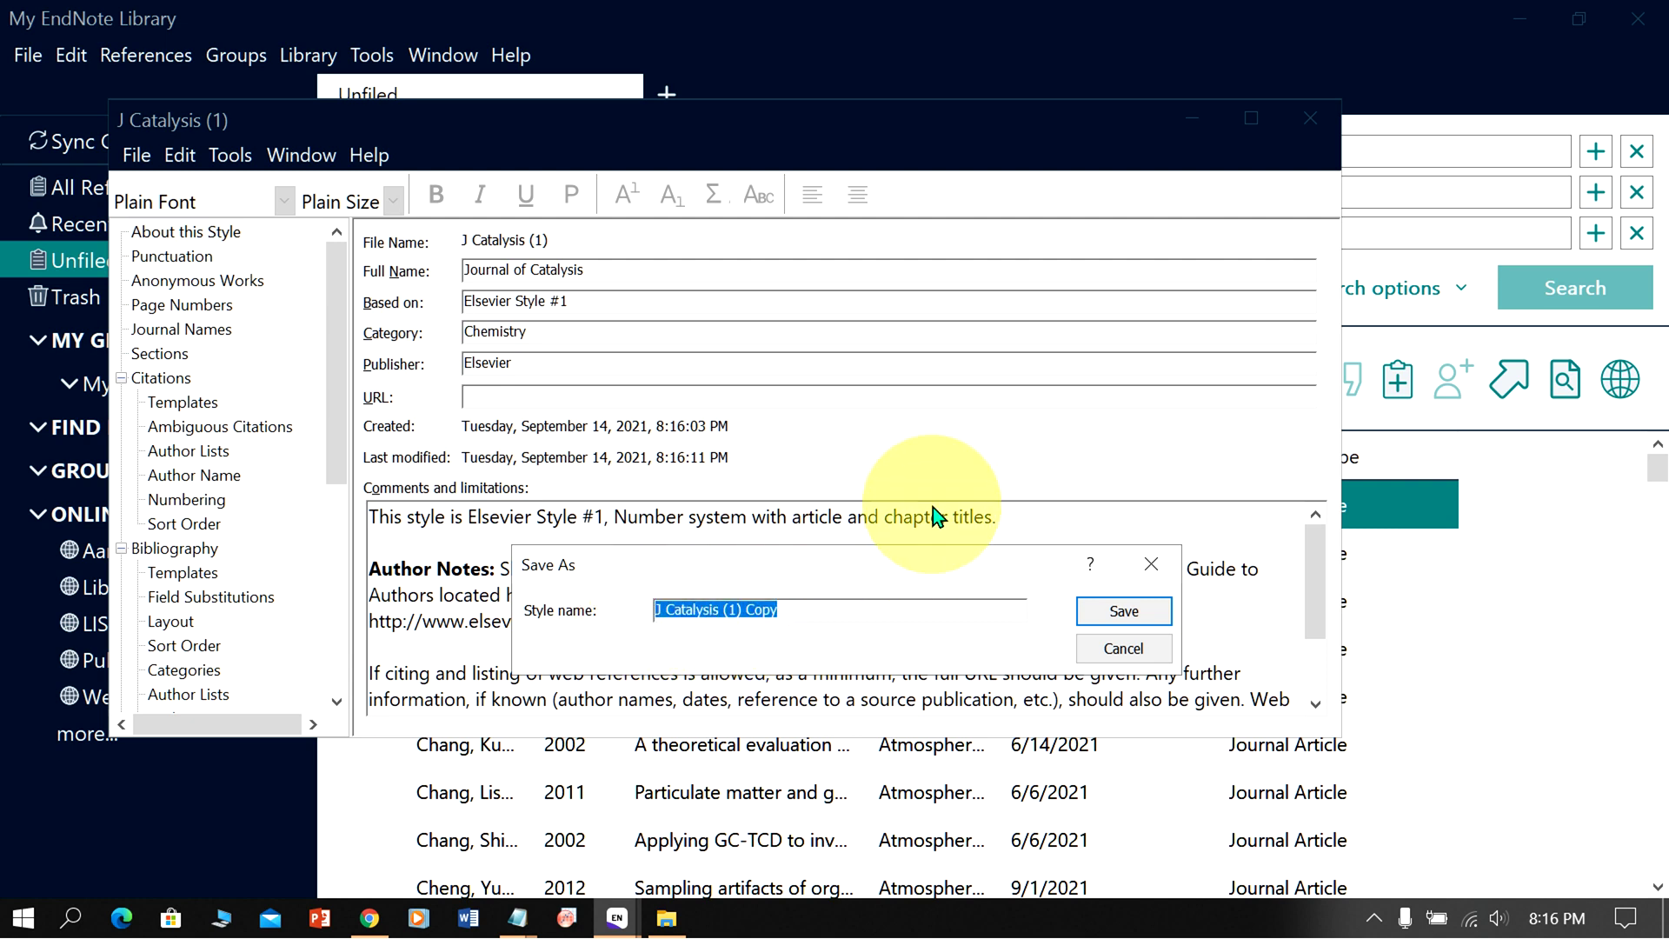
text(AA)
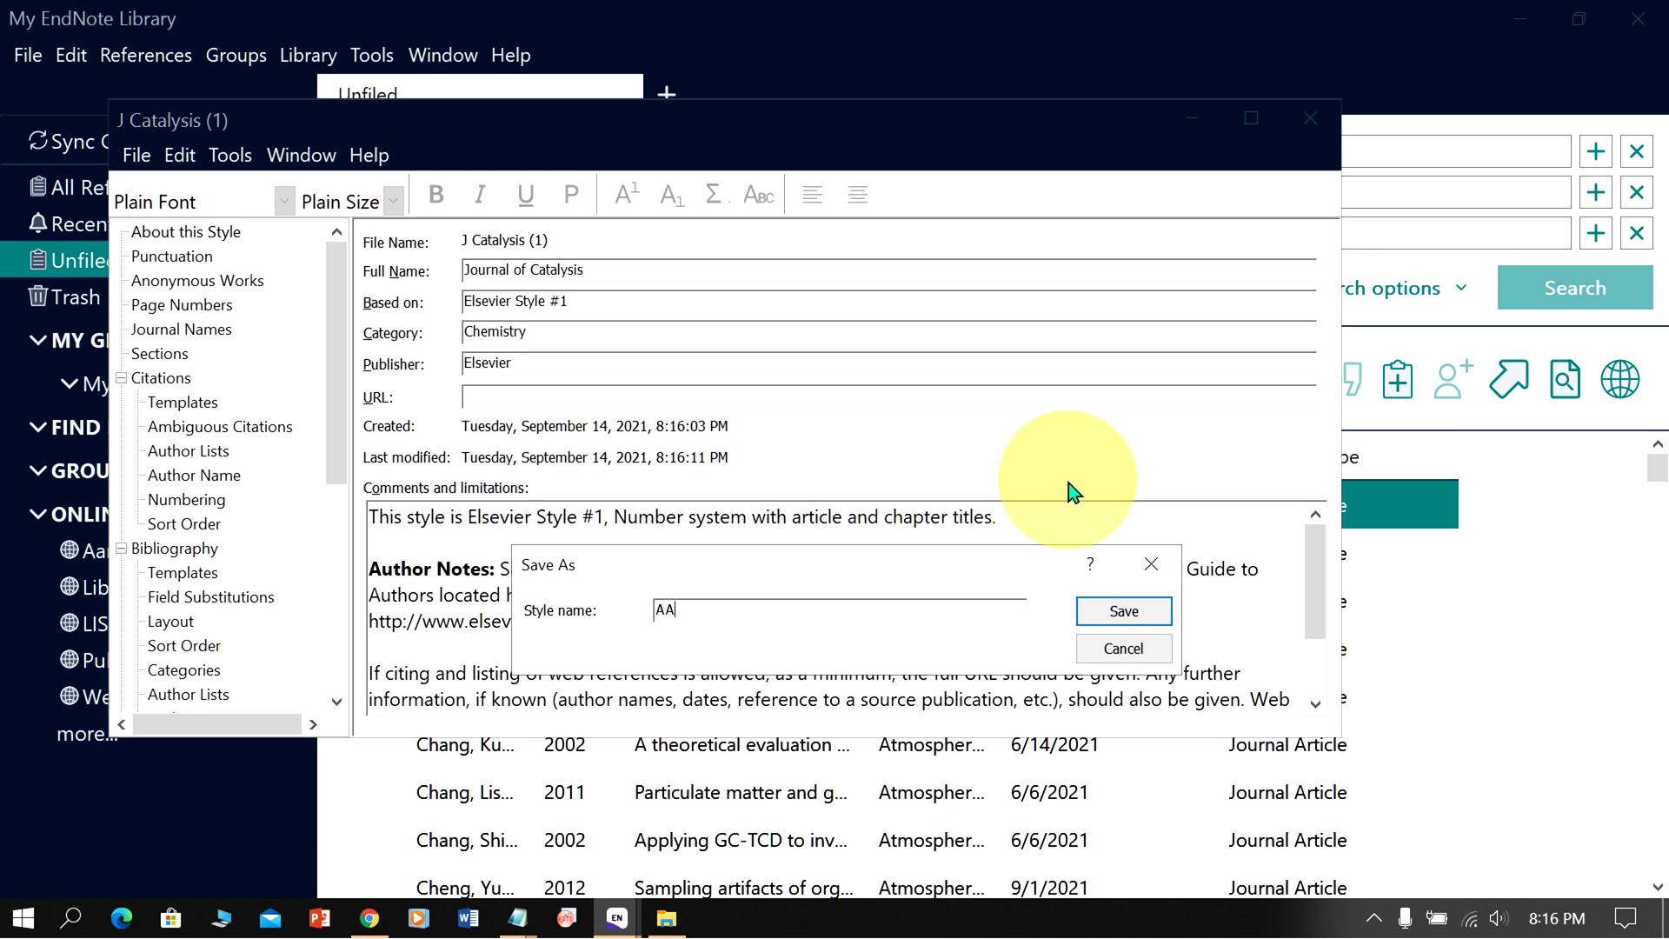
click(1125, 612)
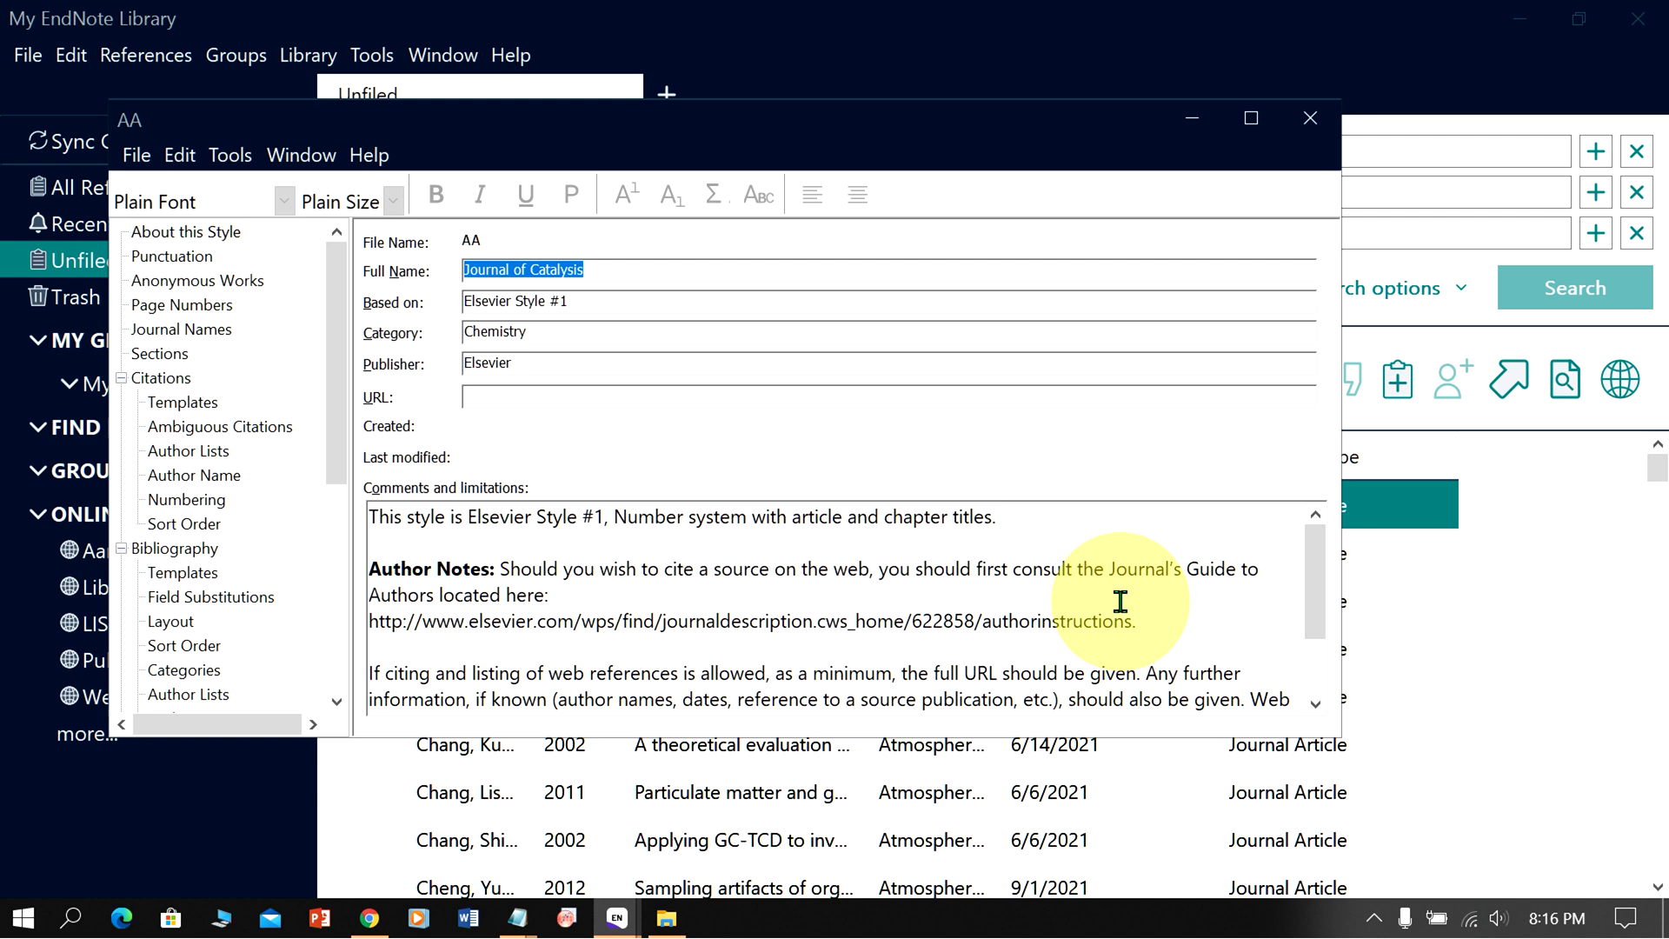
click(1312, 117)
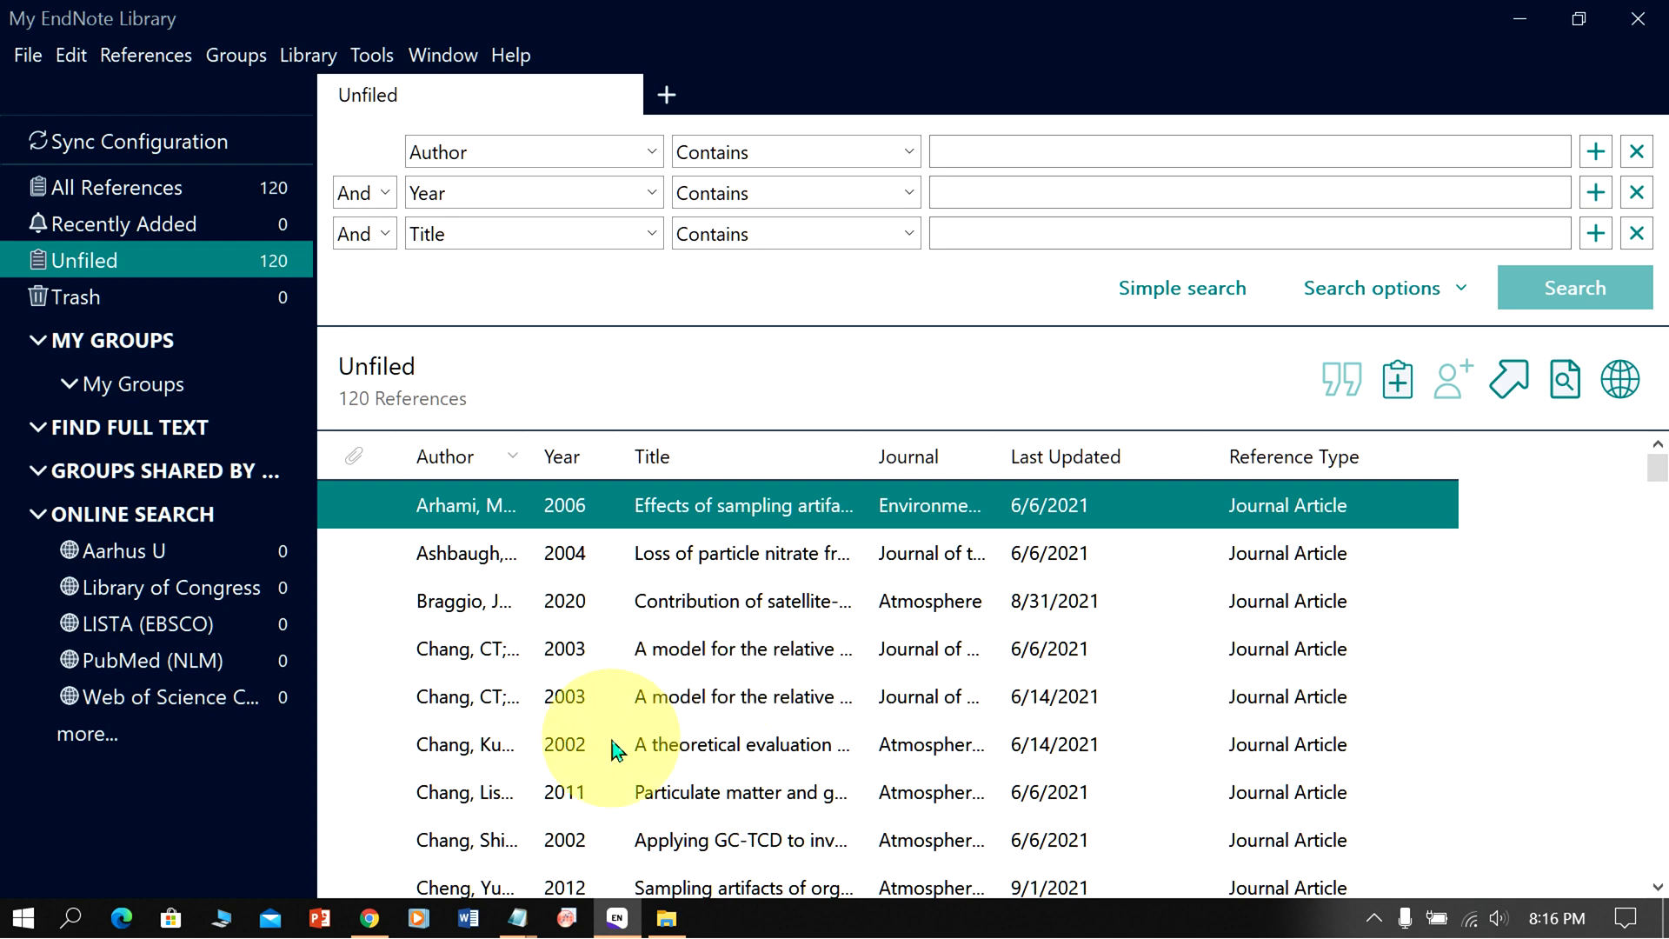
In Word, choose AA as the EndNote 20 output style and type 'Subscribe' in the document
click(459, 927)
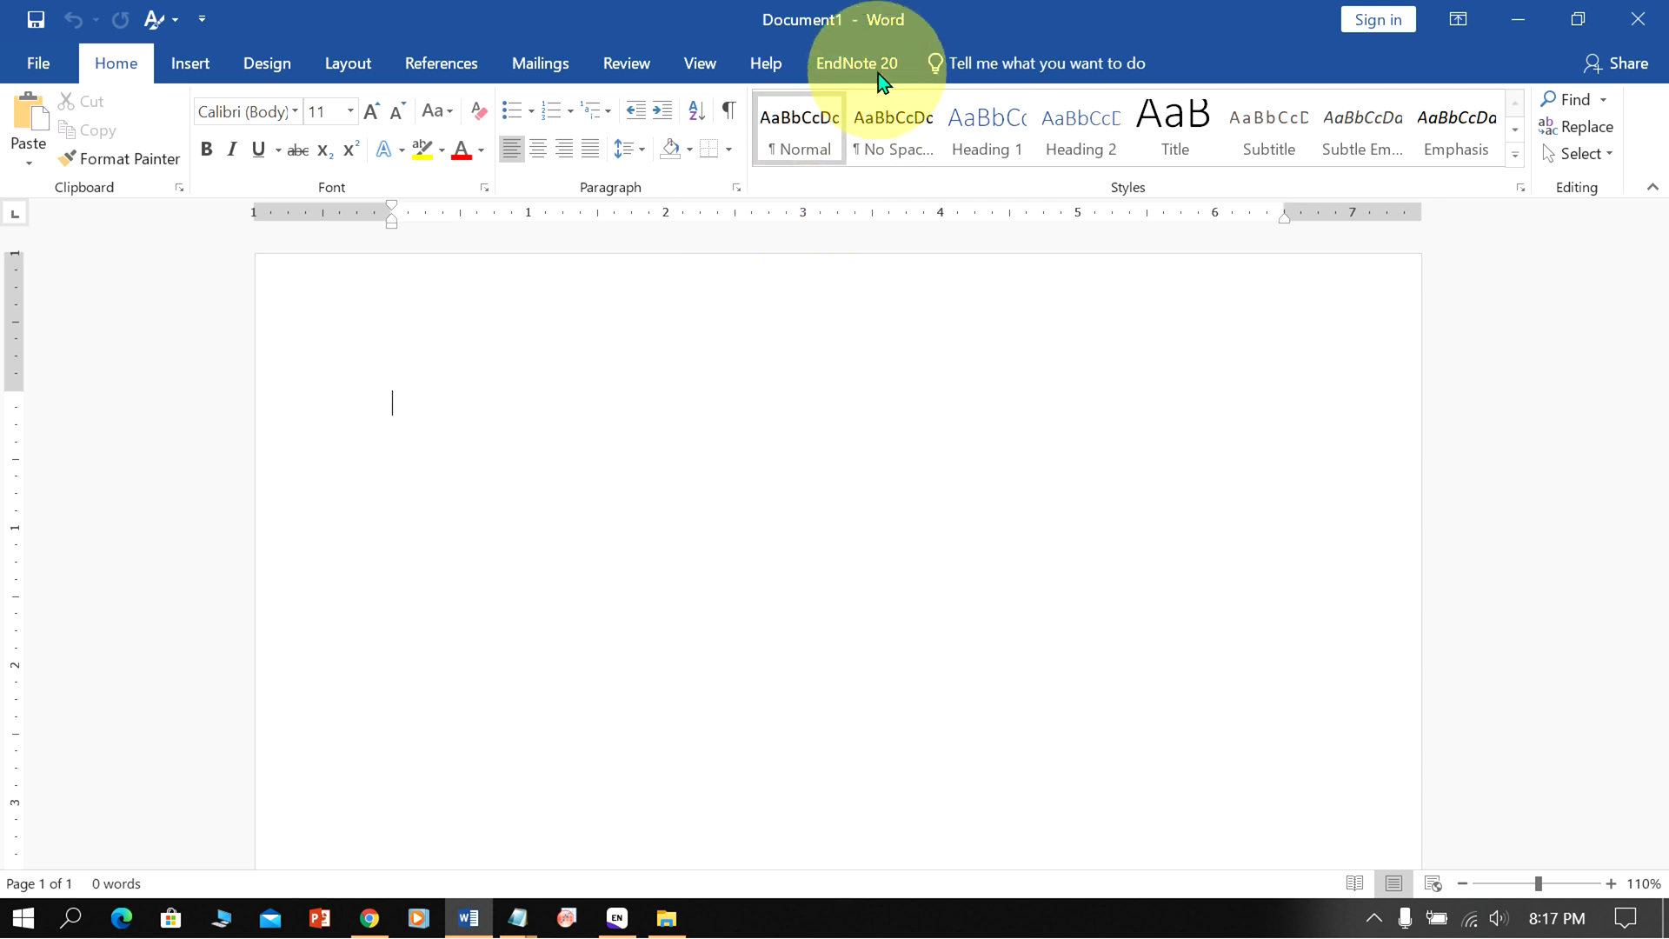
click(880, 65)
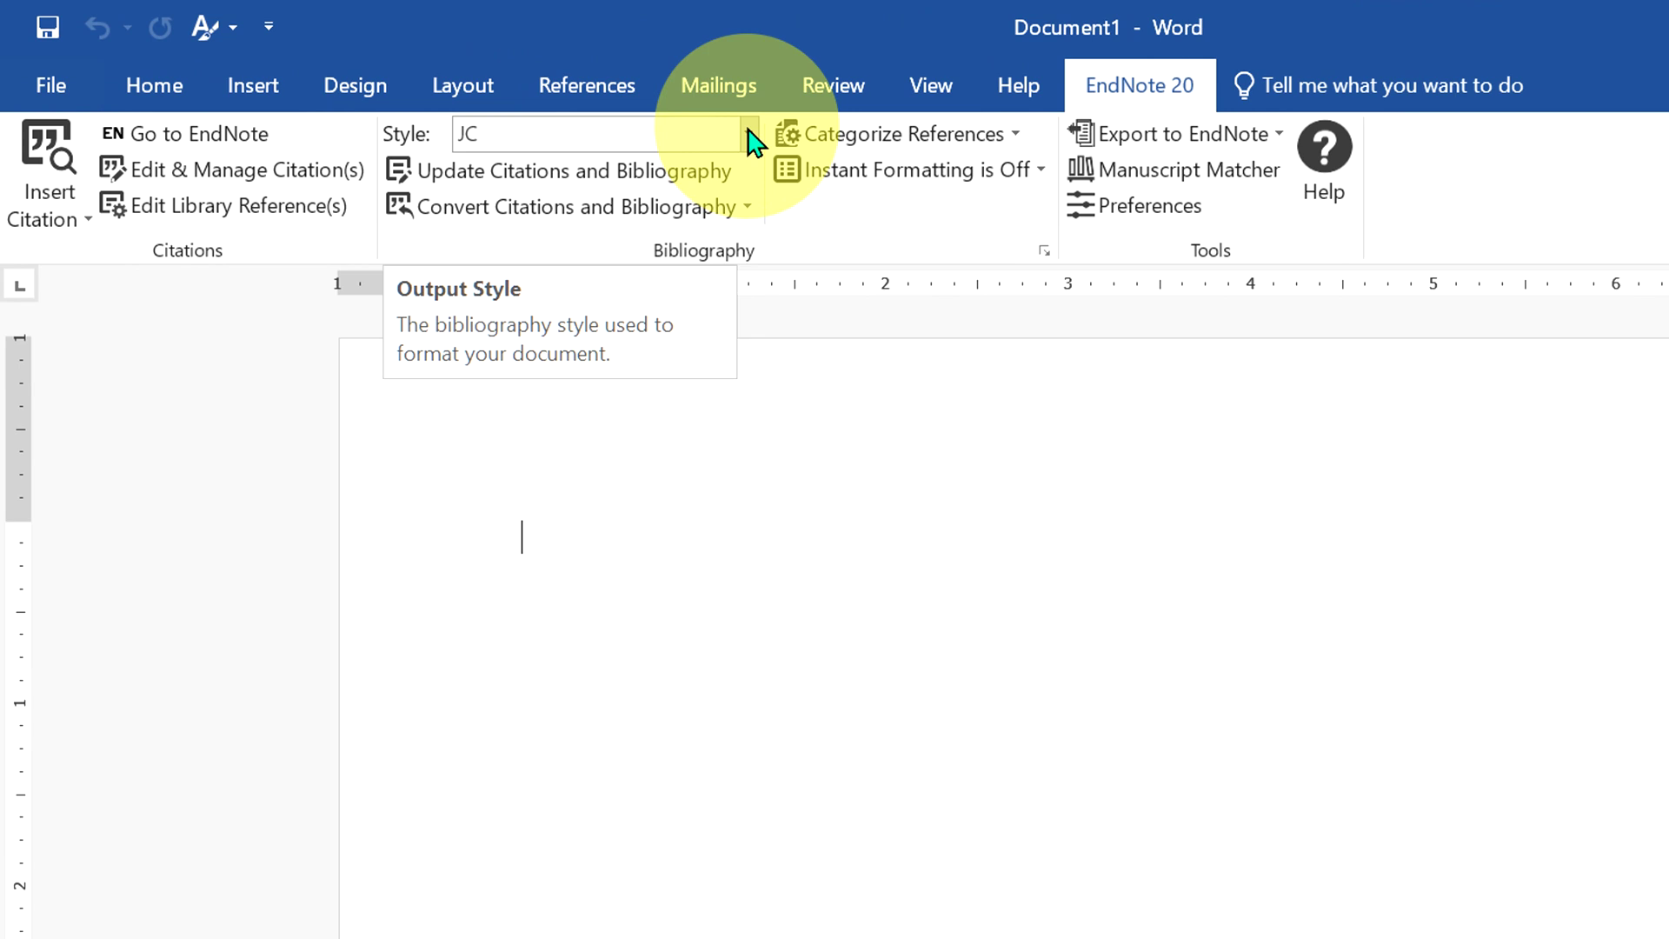
click(750, 137)
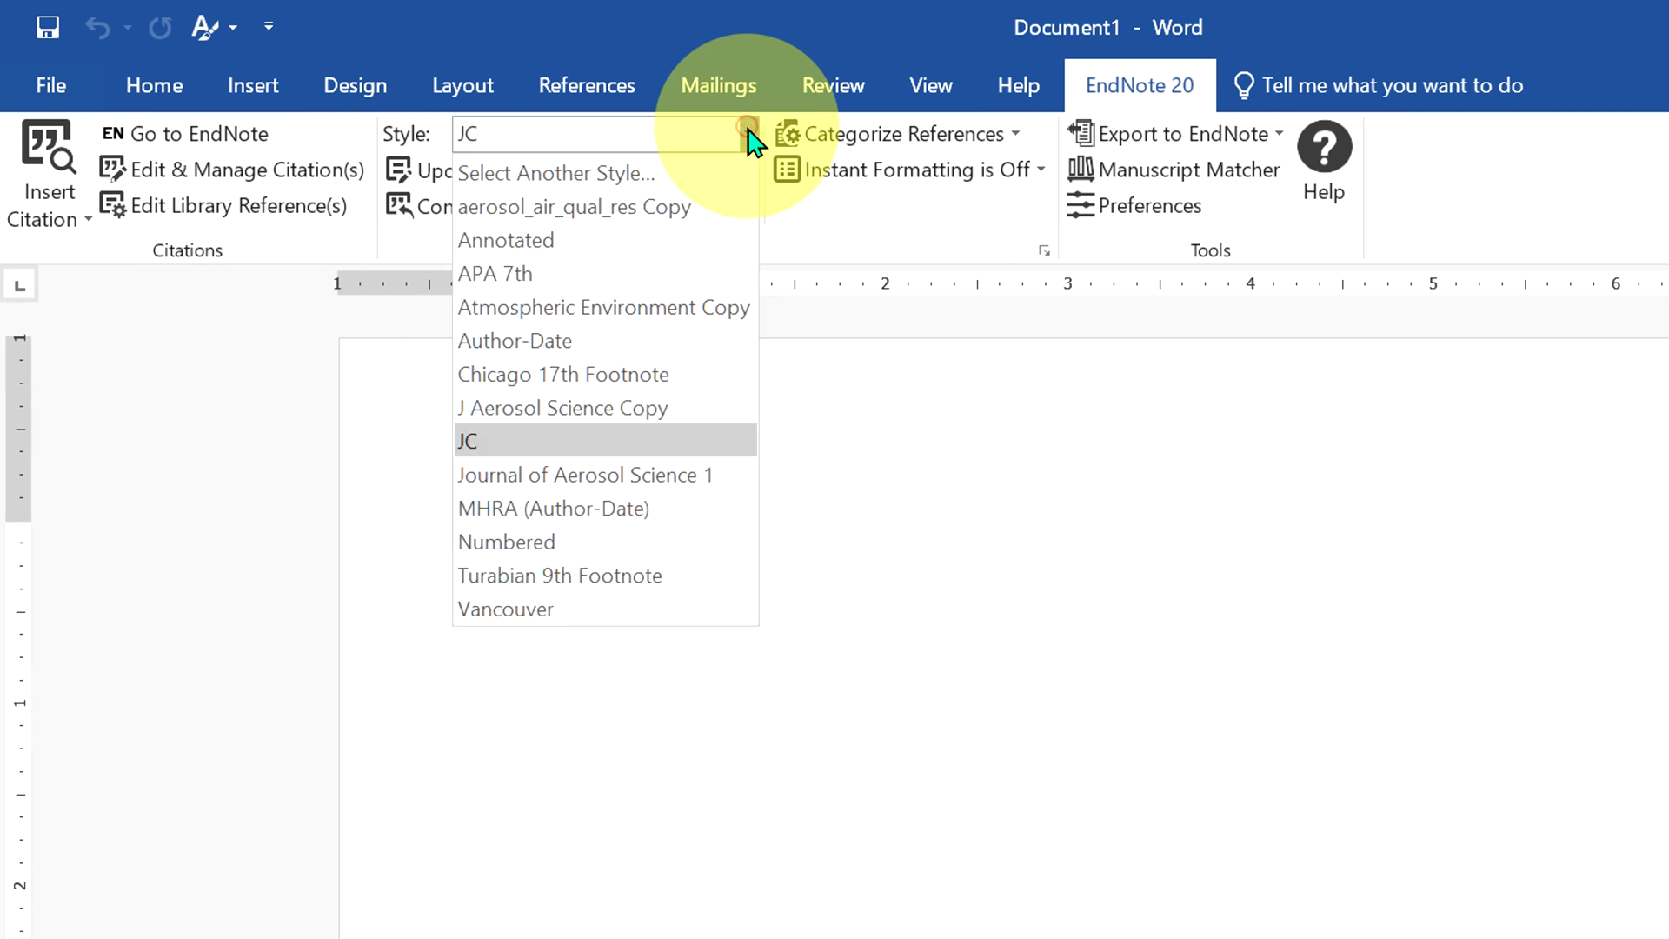
click(662, 174)
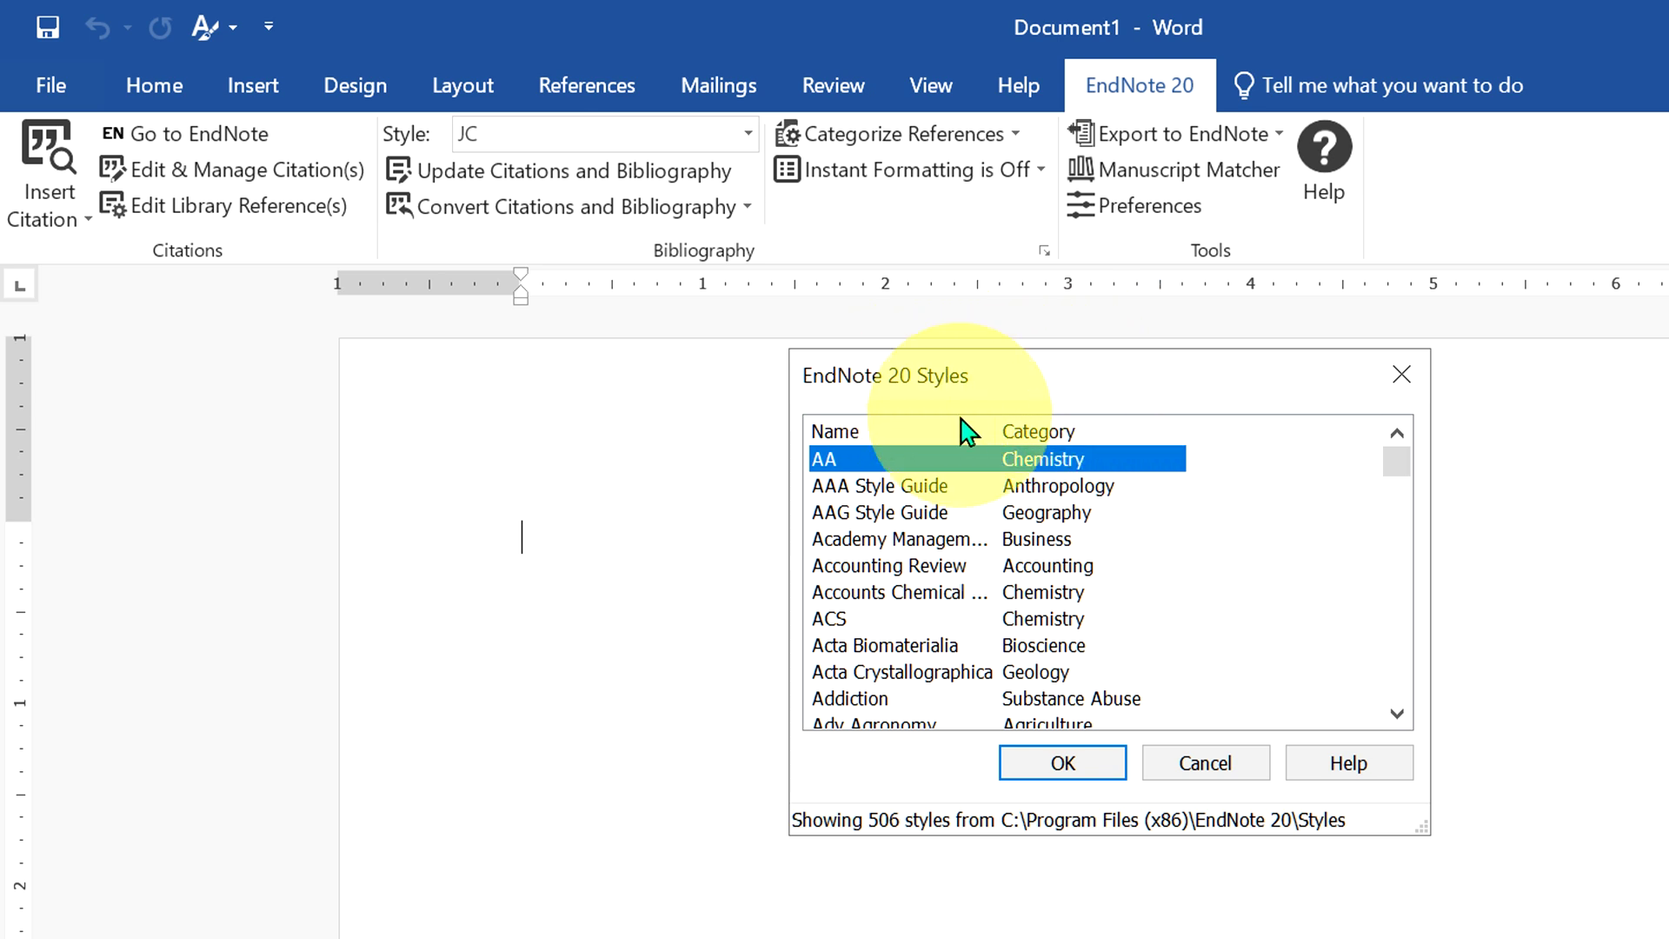
click(848, 484)
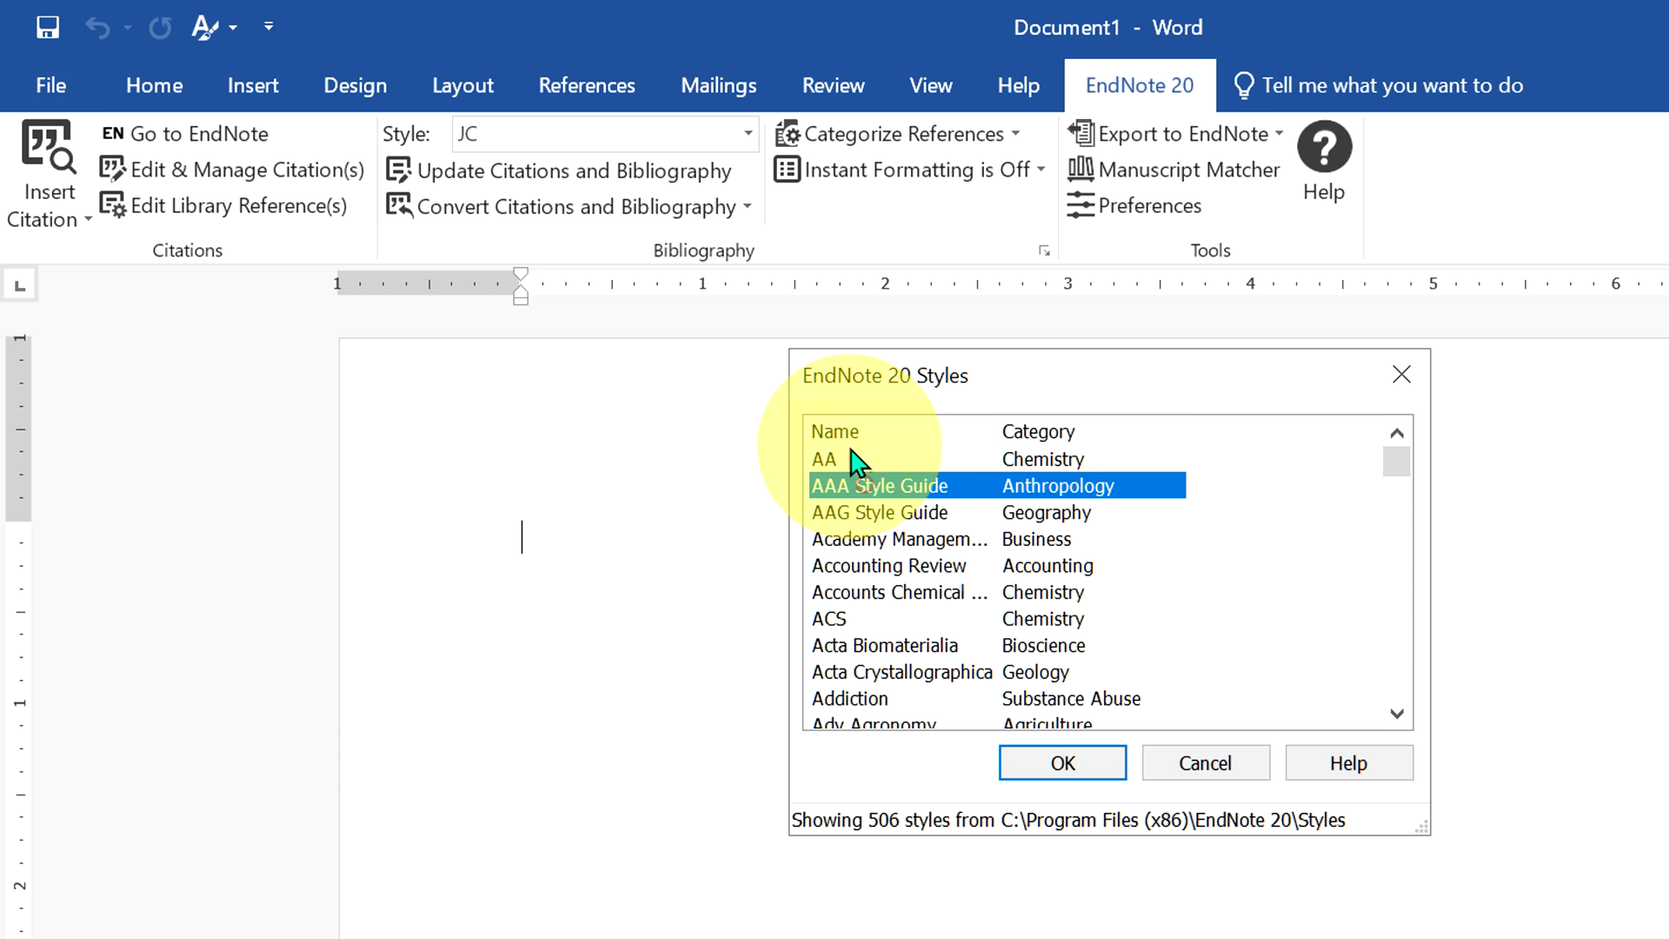
click(837, 461)
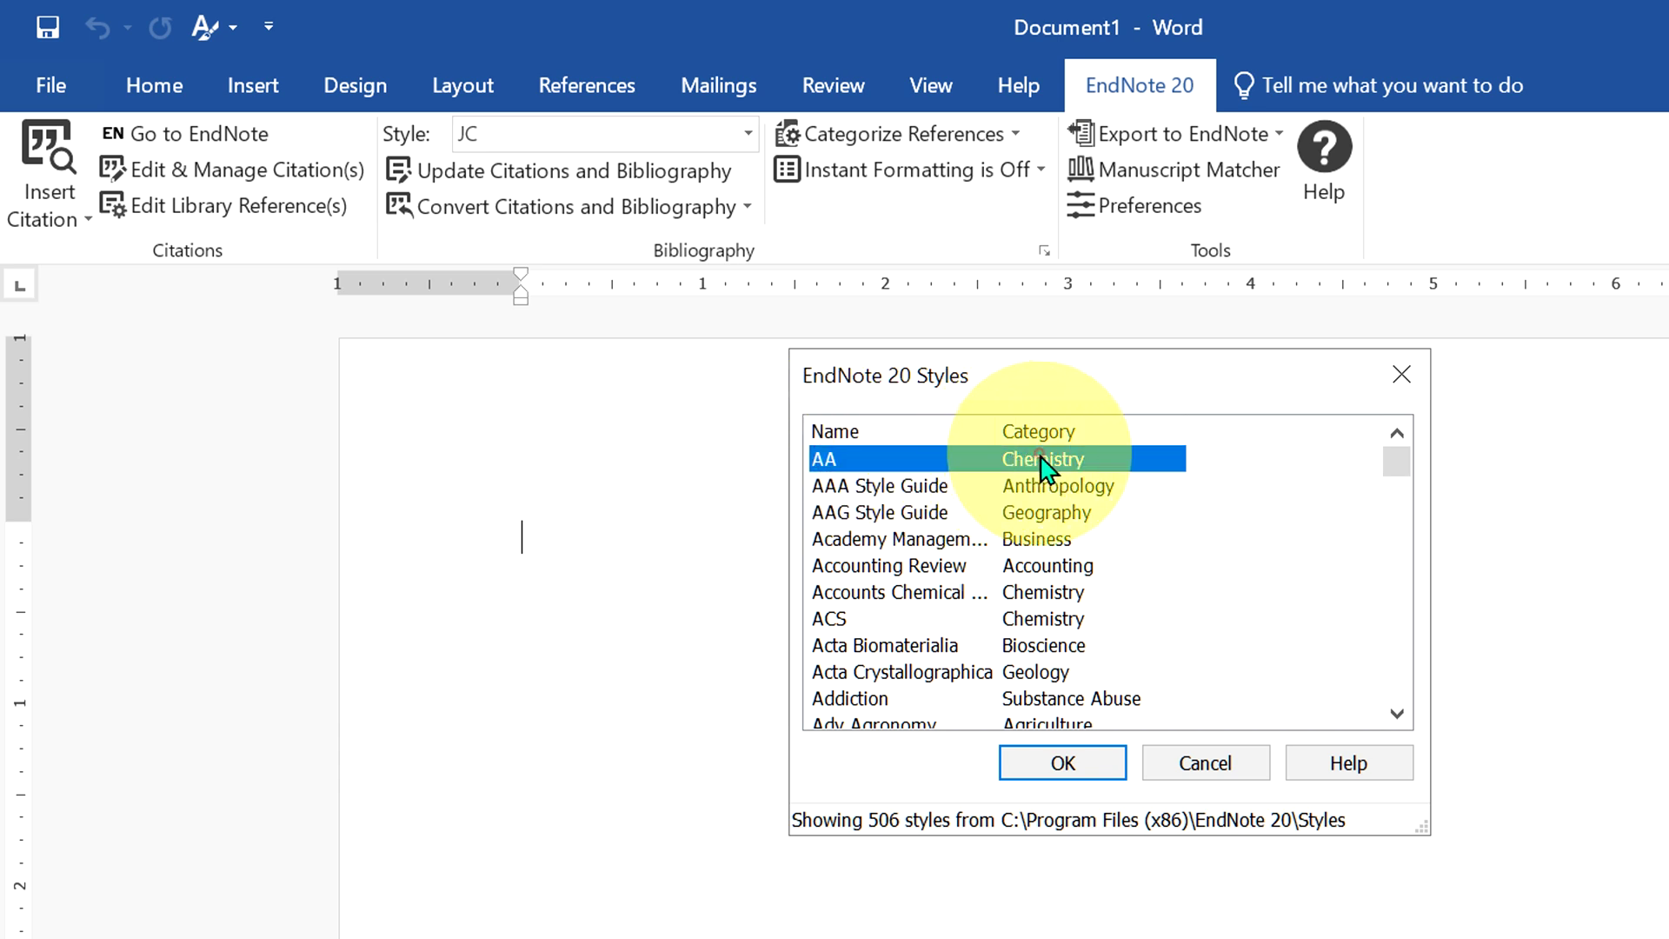
click(1080, 767)
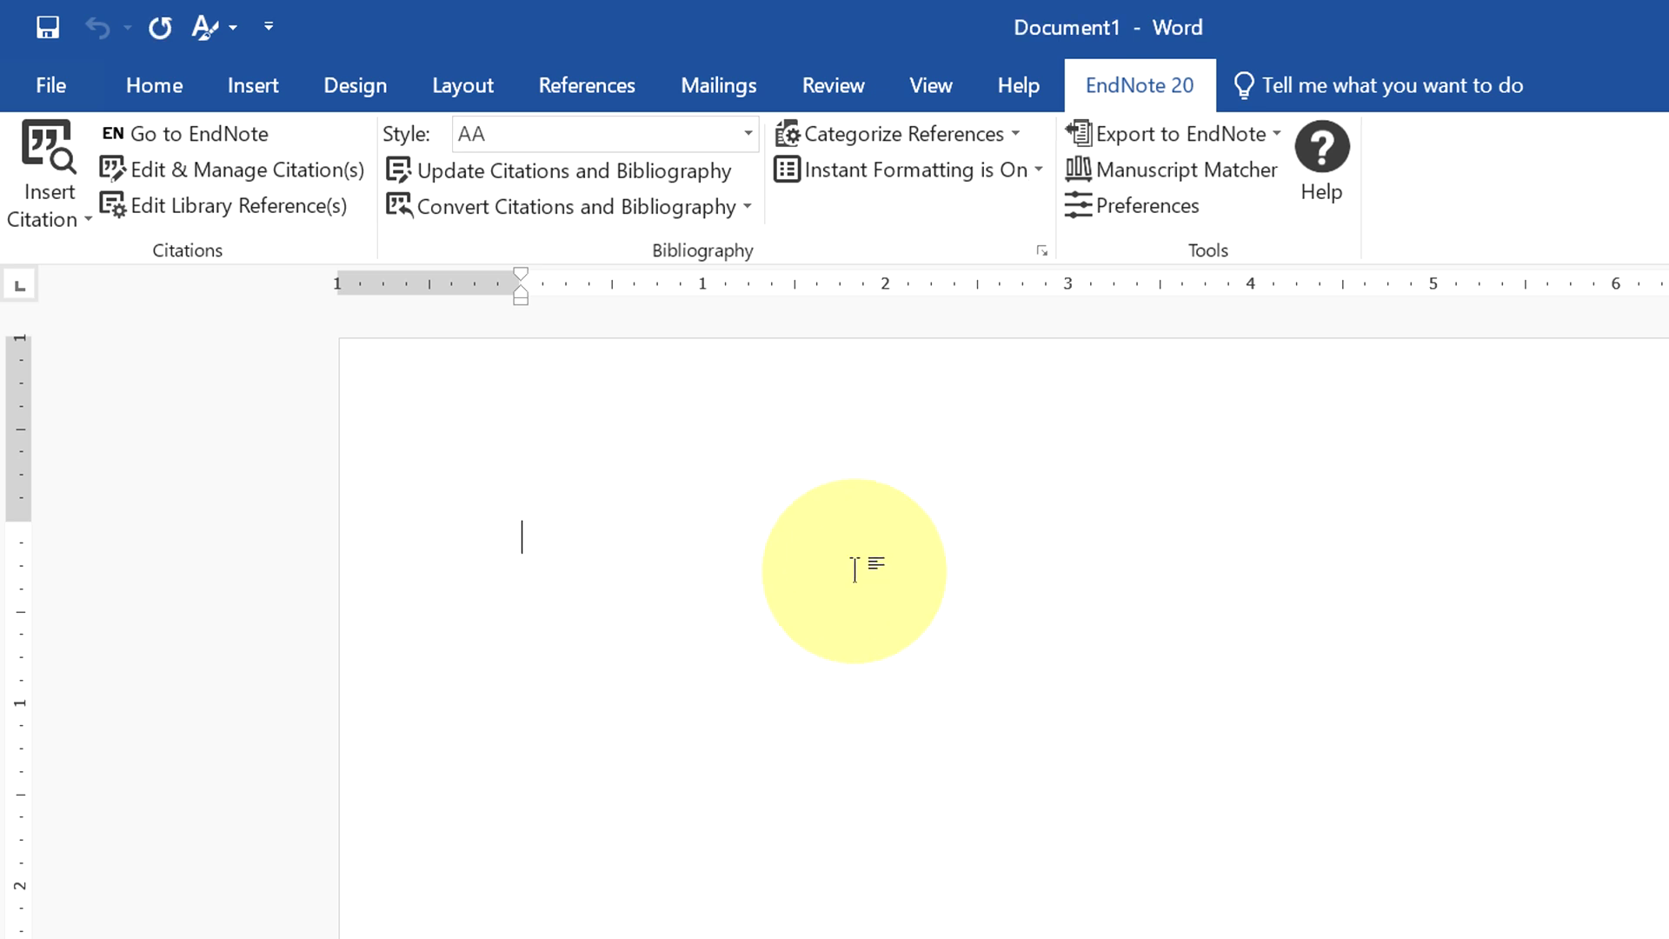
text(Subscribe)
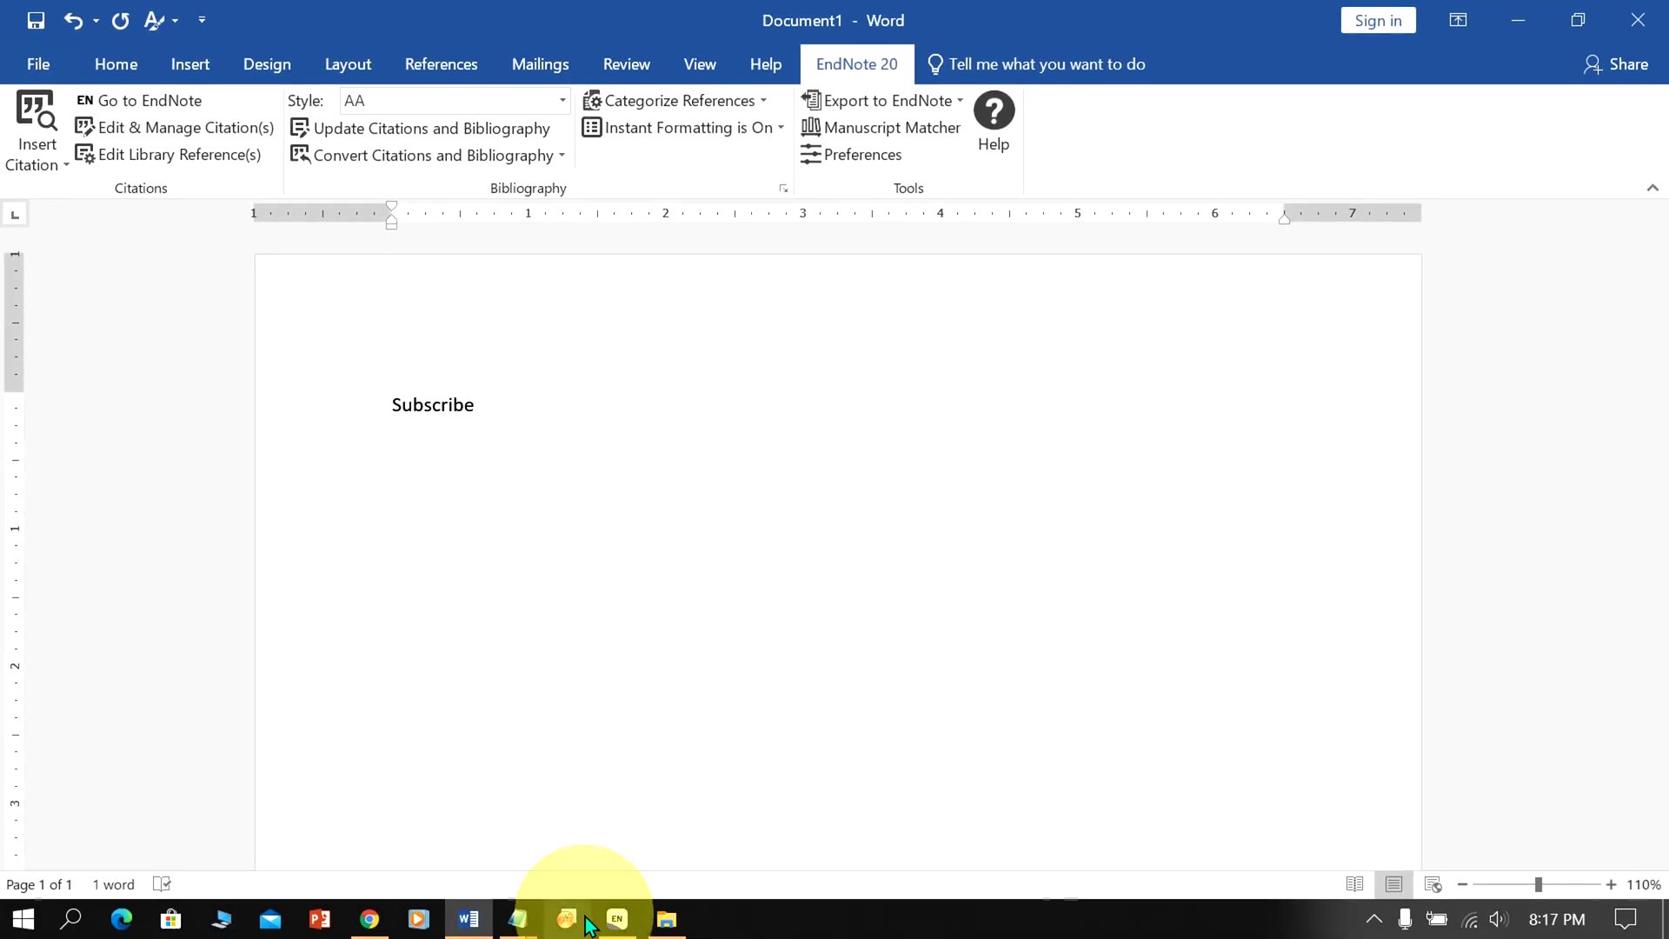
Cite the Ashbaugh 2004 reference after 'Subscribe' using Insert Selected Citation(s)
click(613, 930)
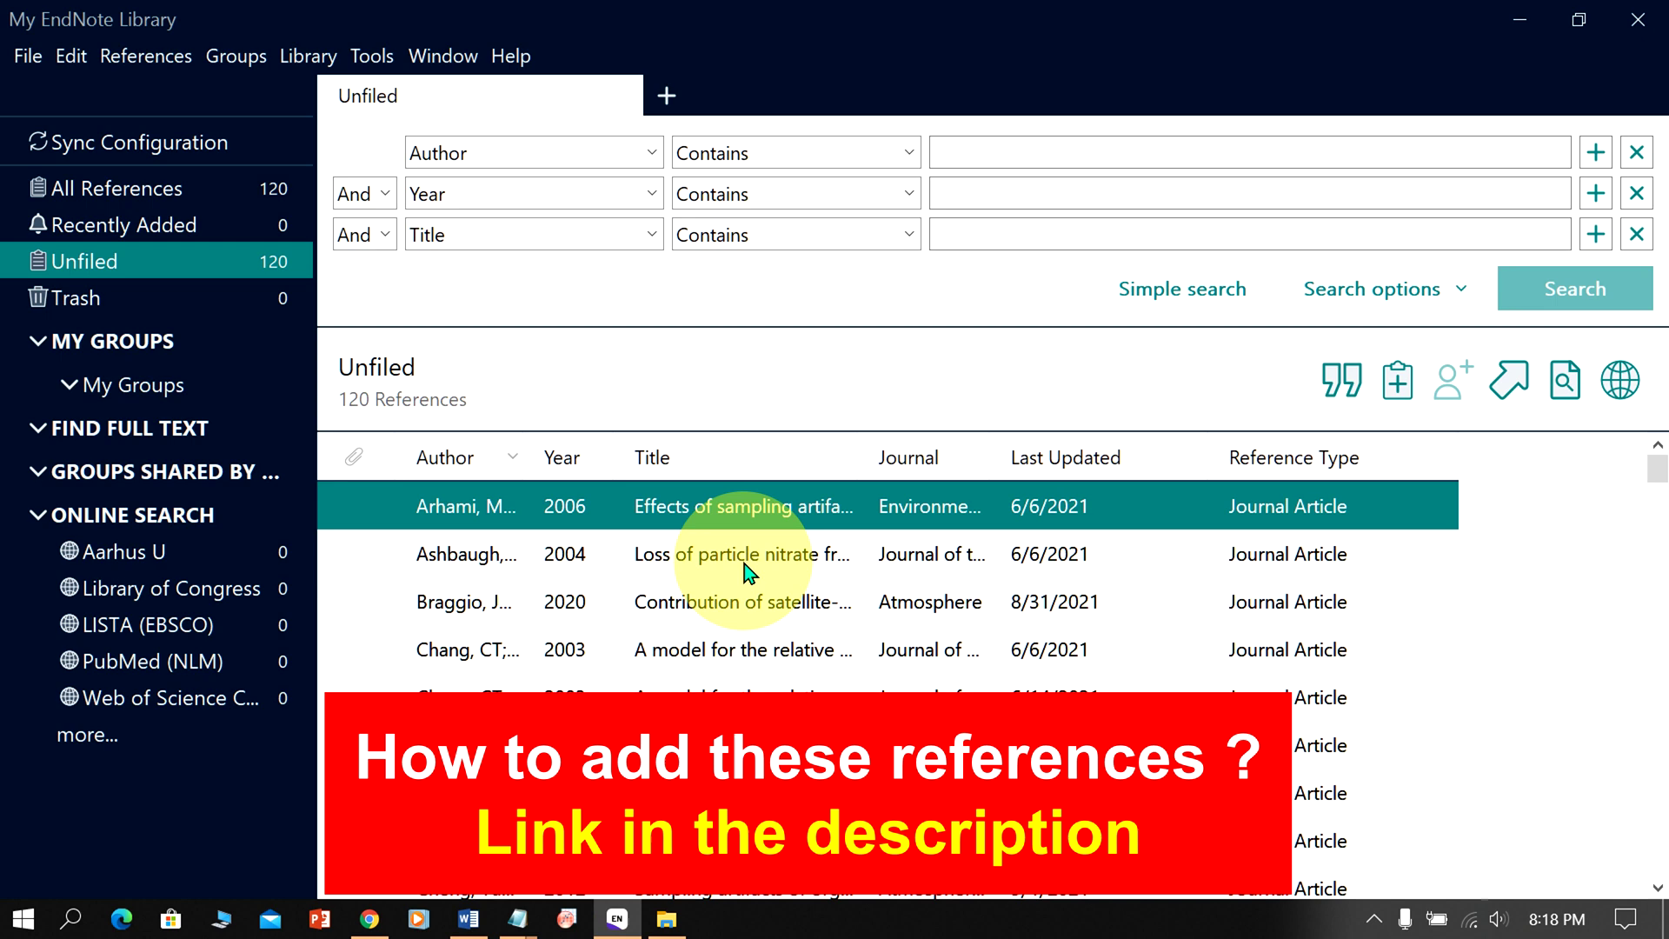
click(744, 564)
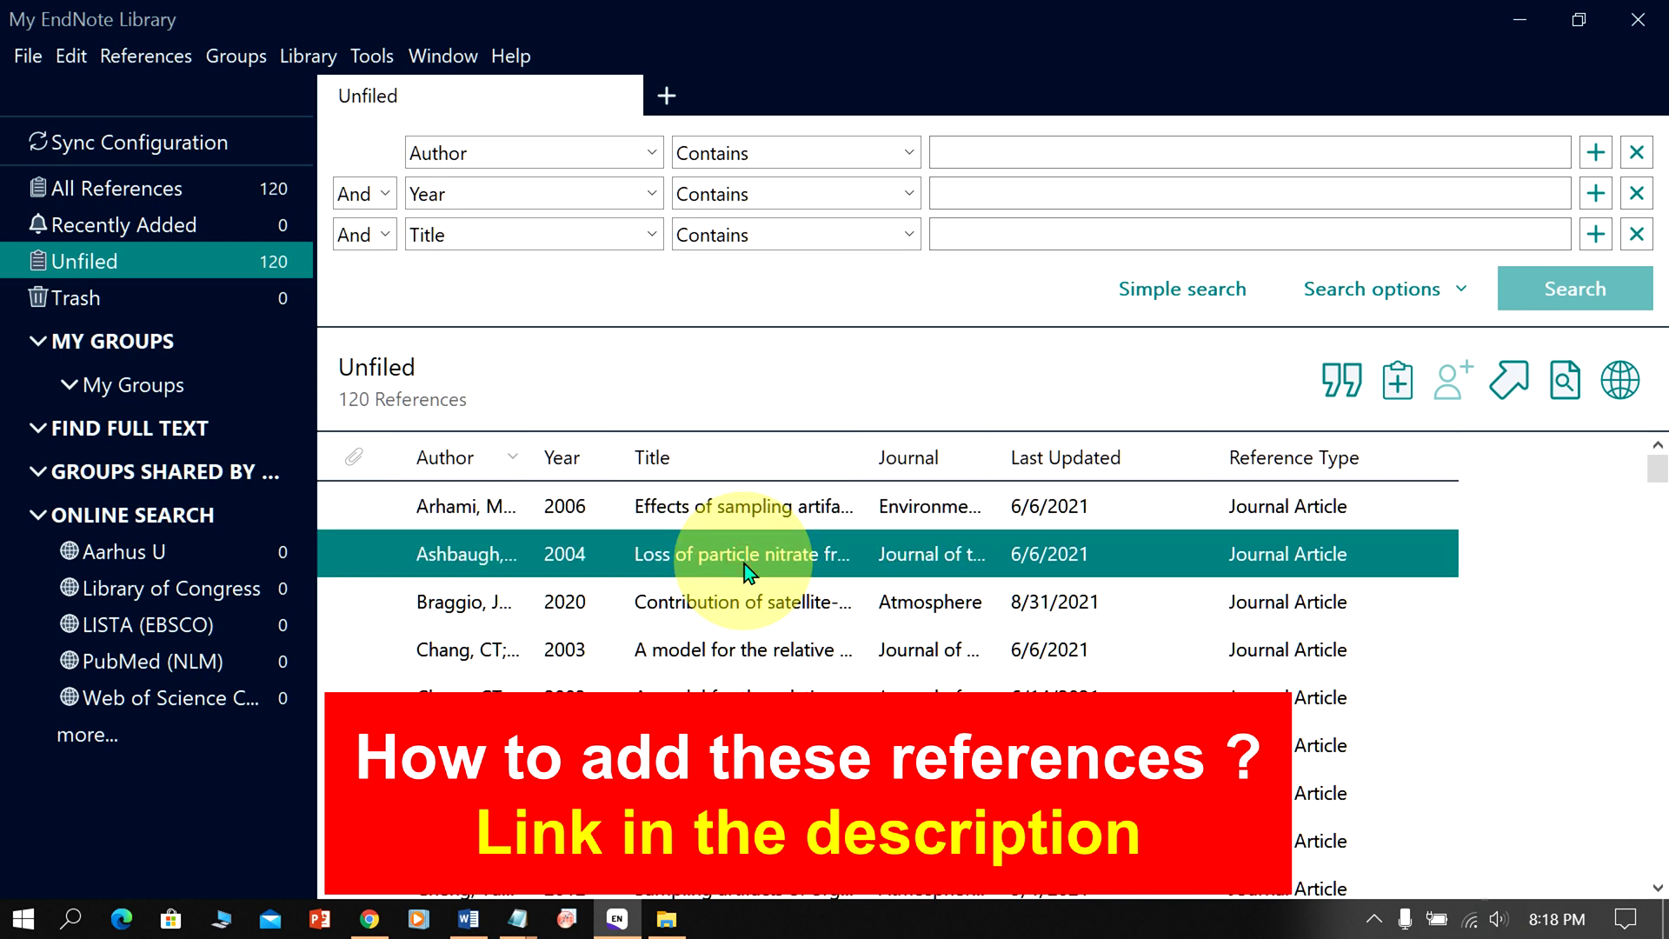
click(468, 919)
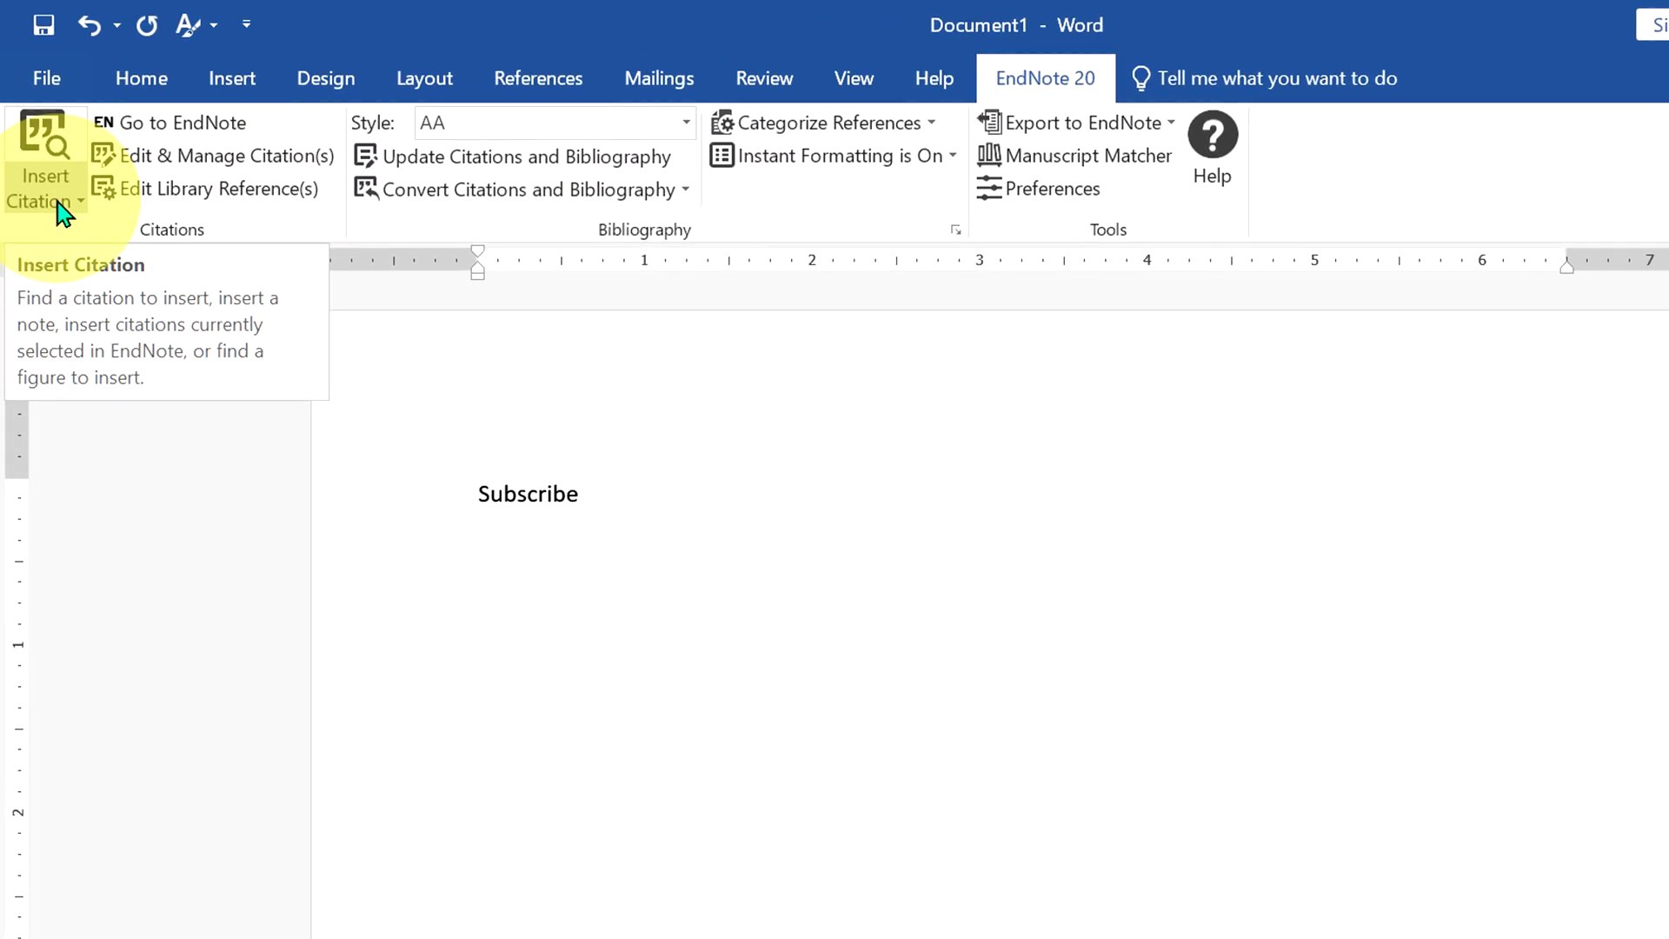
click(57, 201)
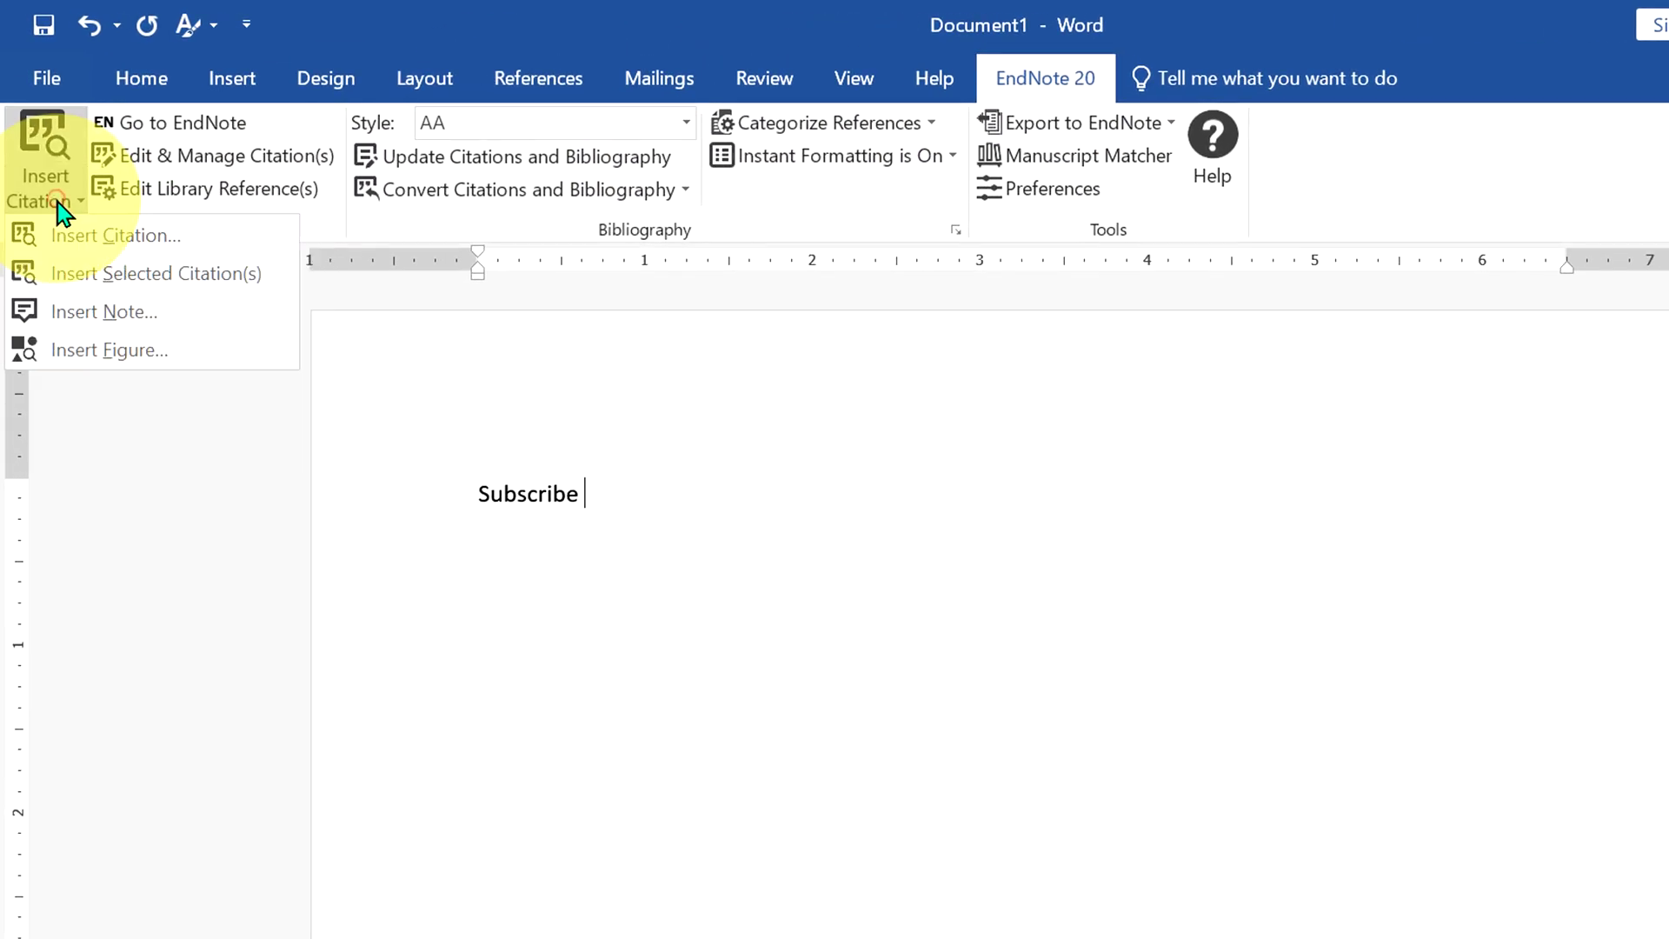
click(252, 275)
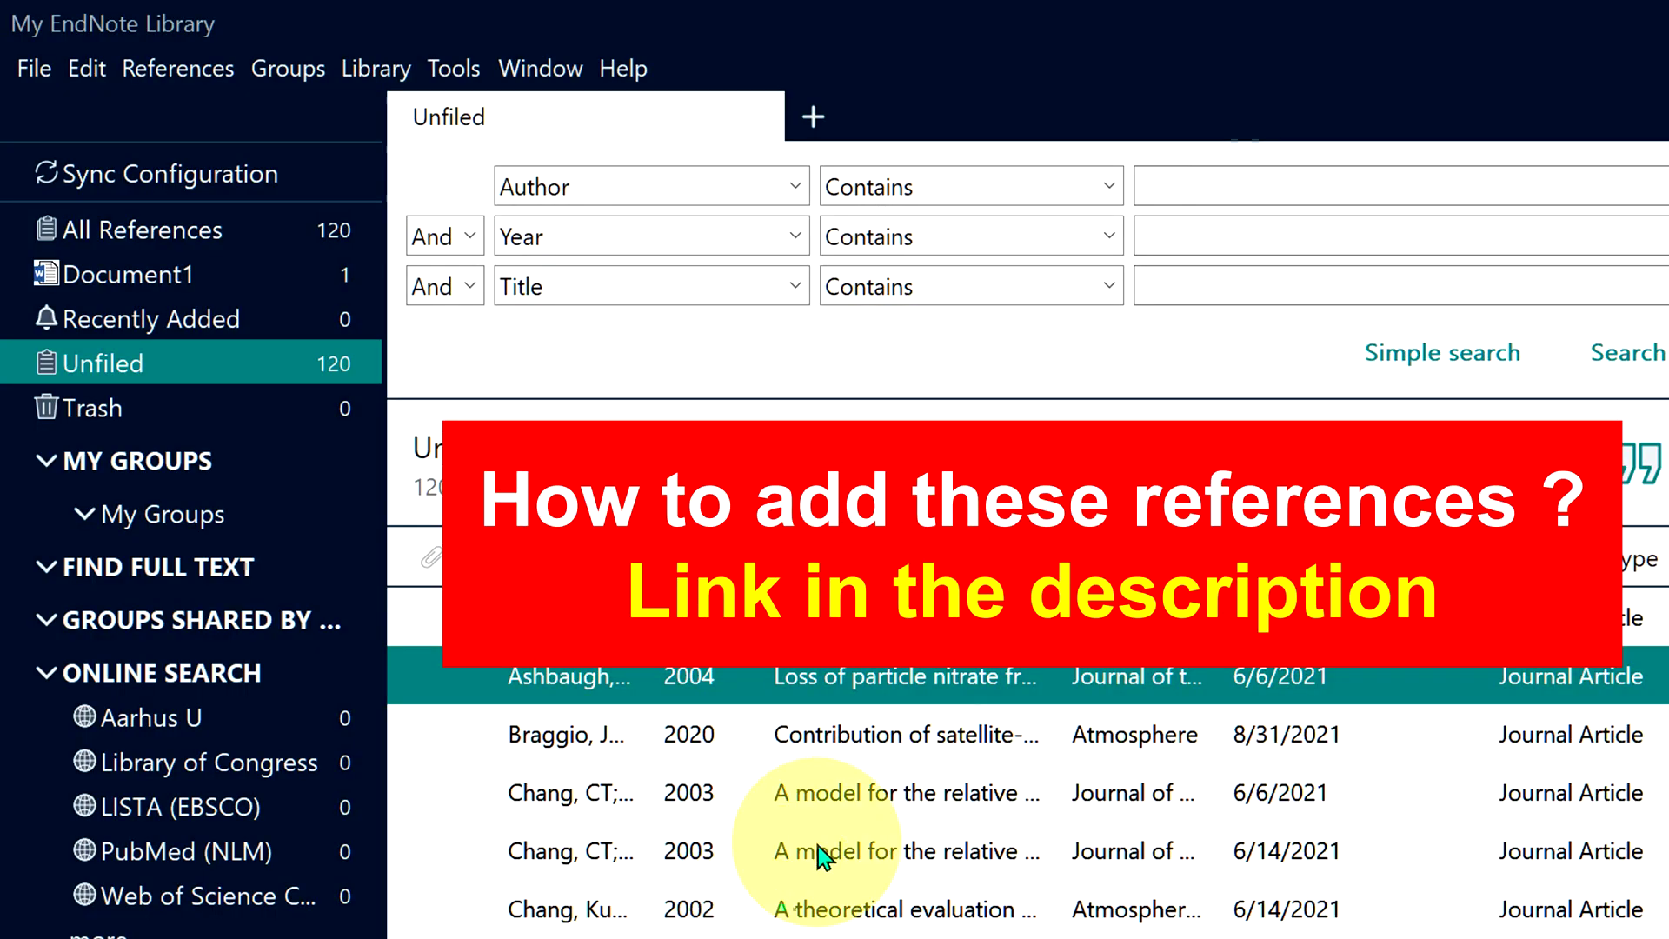
Cite the Chang 2003 reference as a second citation
click(929, 811)
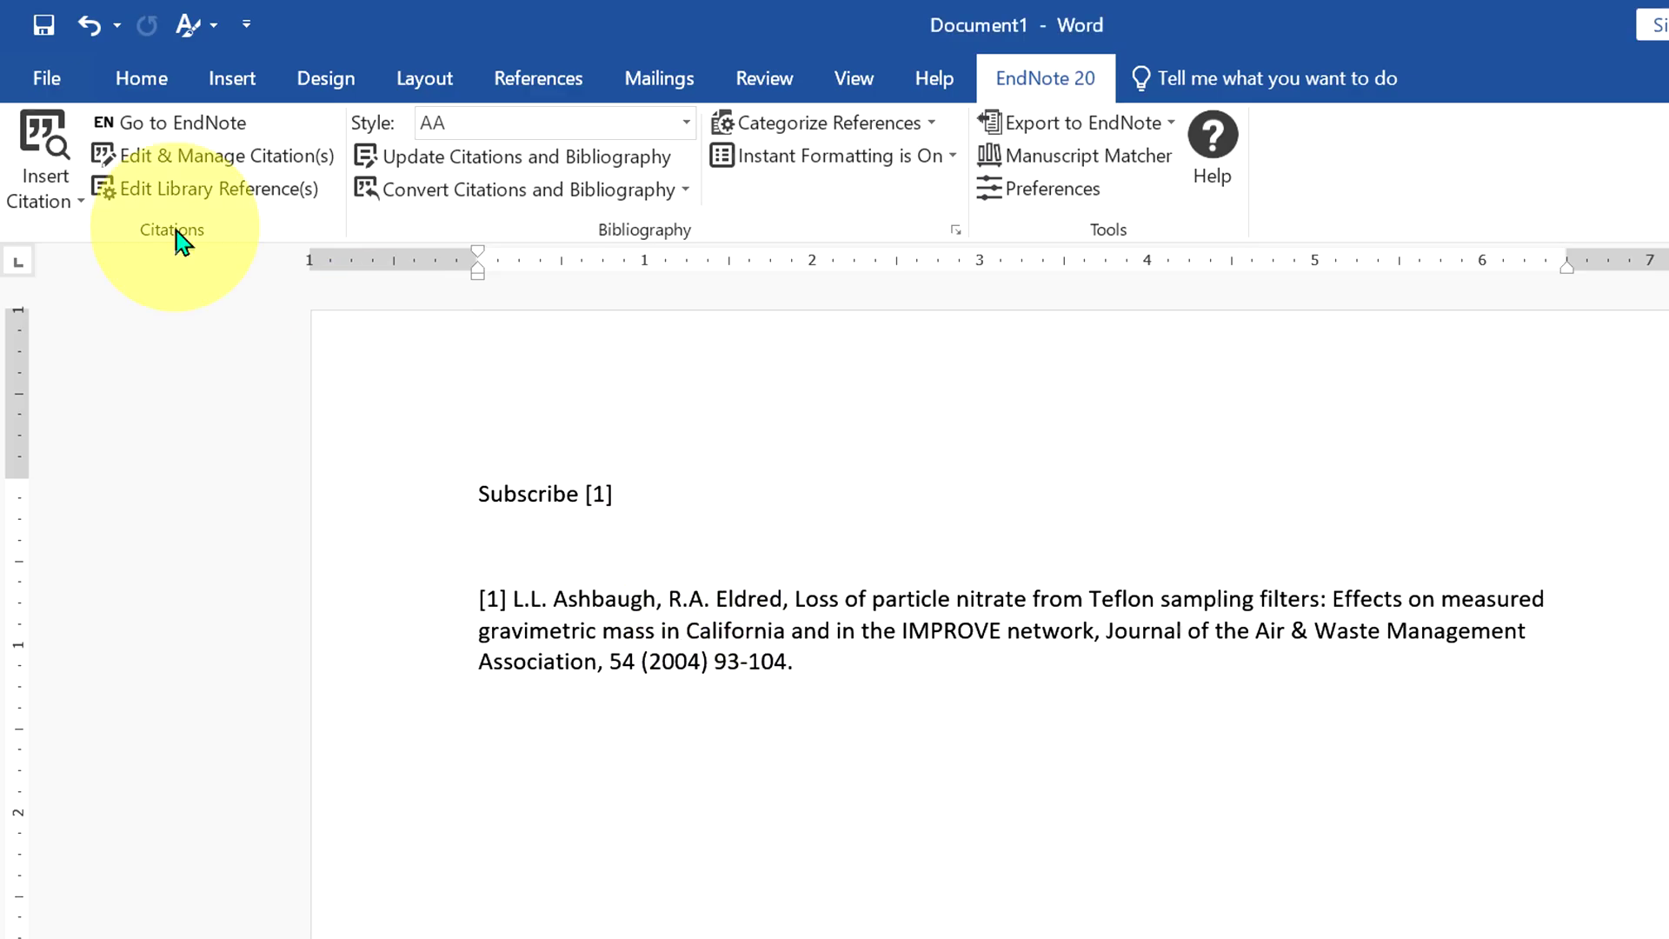
click(64, 202)
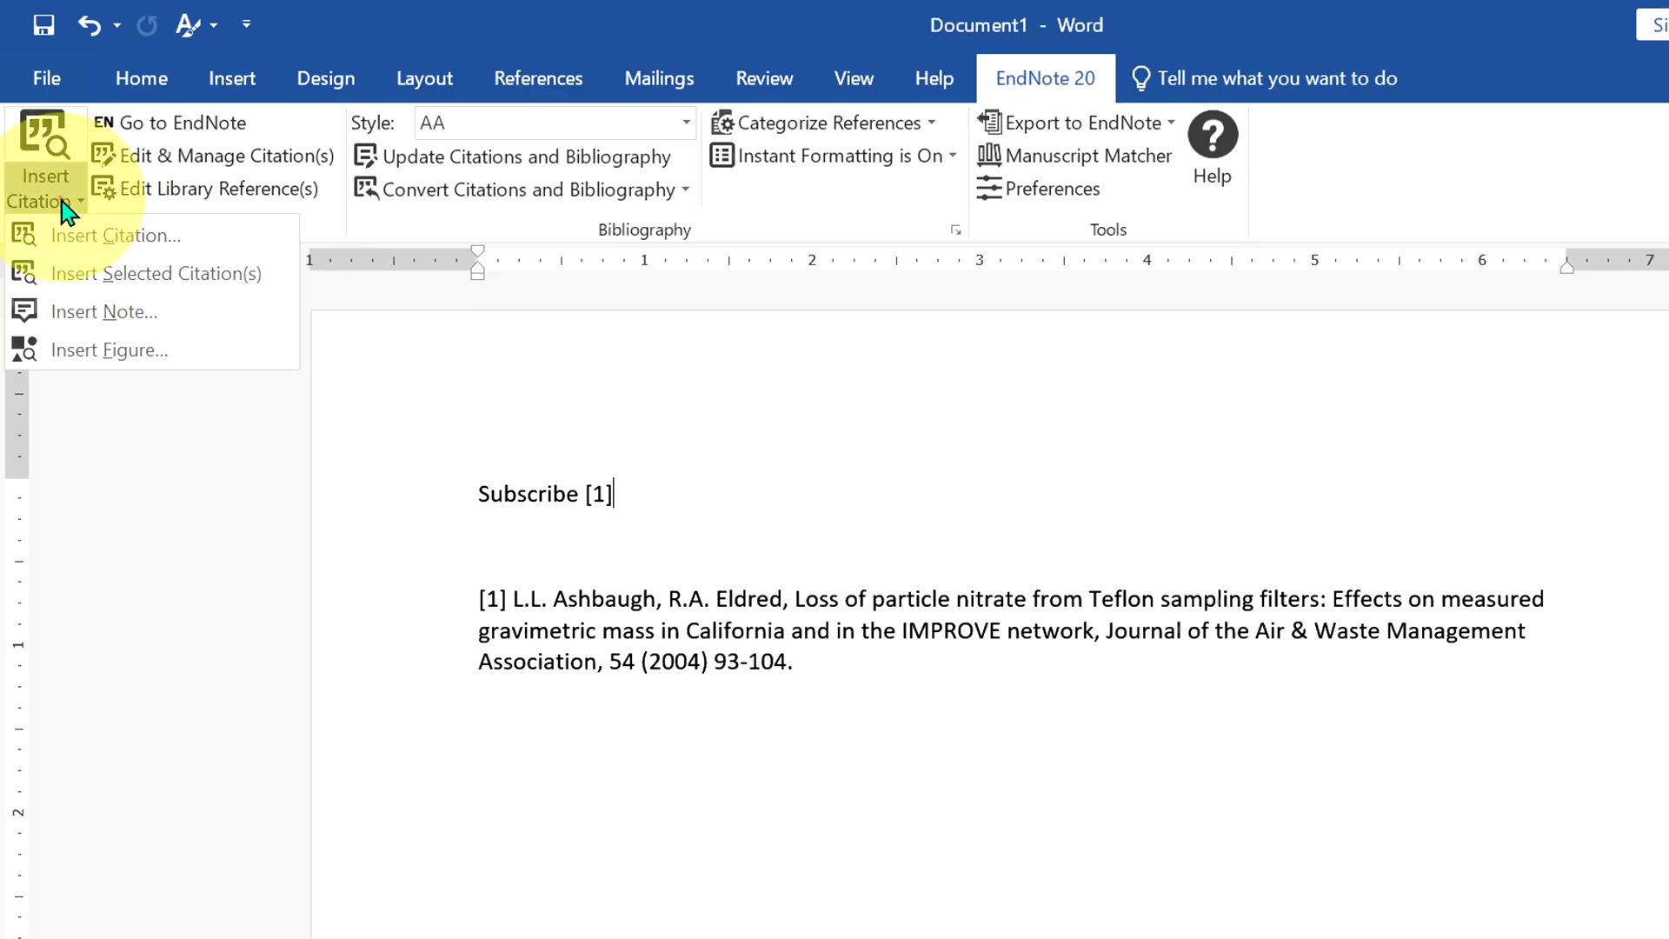
click(135, 273)
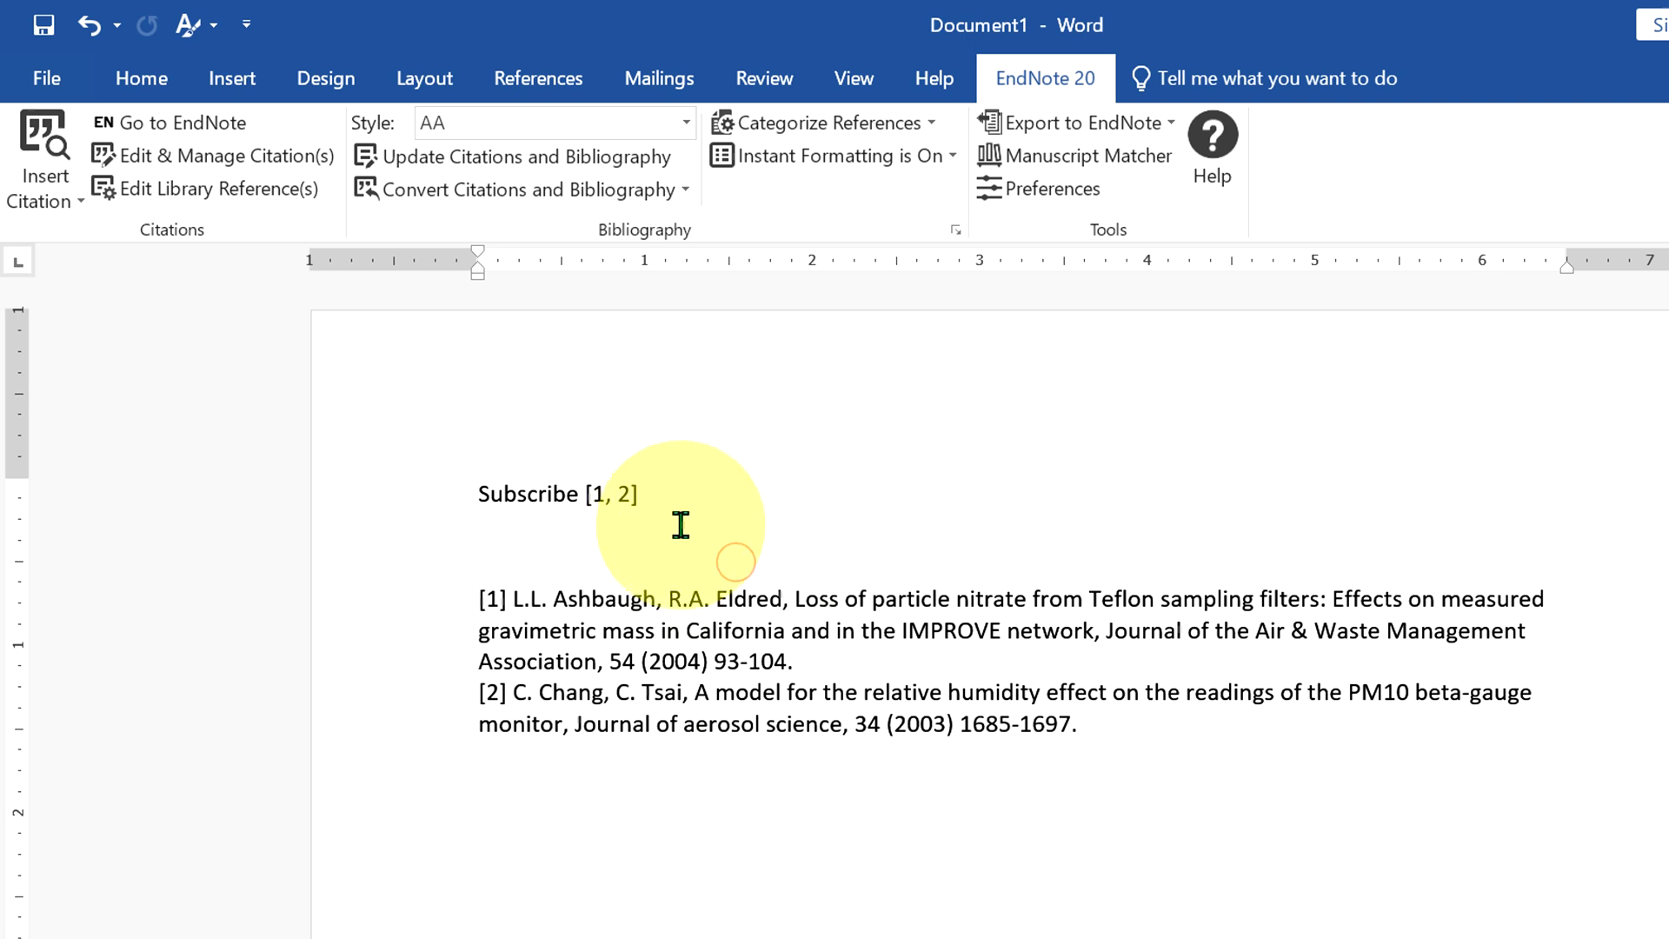
Remove the Ashbaugh 2004 citation from [1, 2] via Edit & Manage Citation(s), leaving only Chang 2003
click(614, 494)
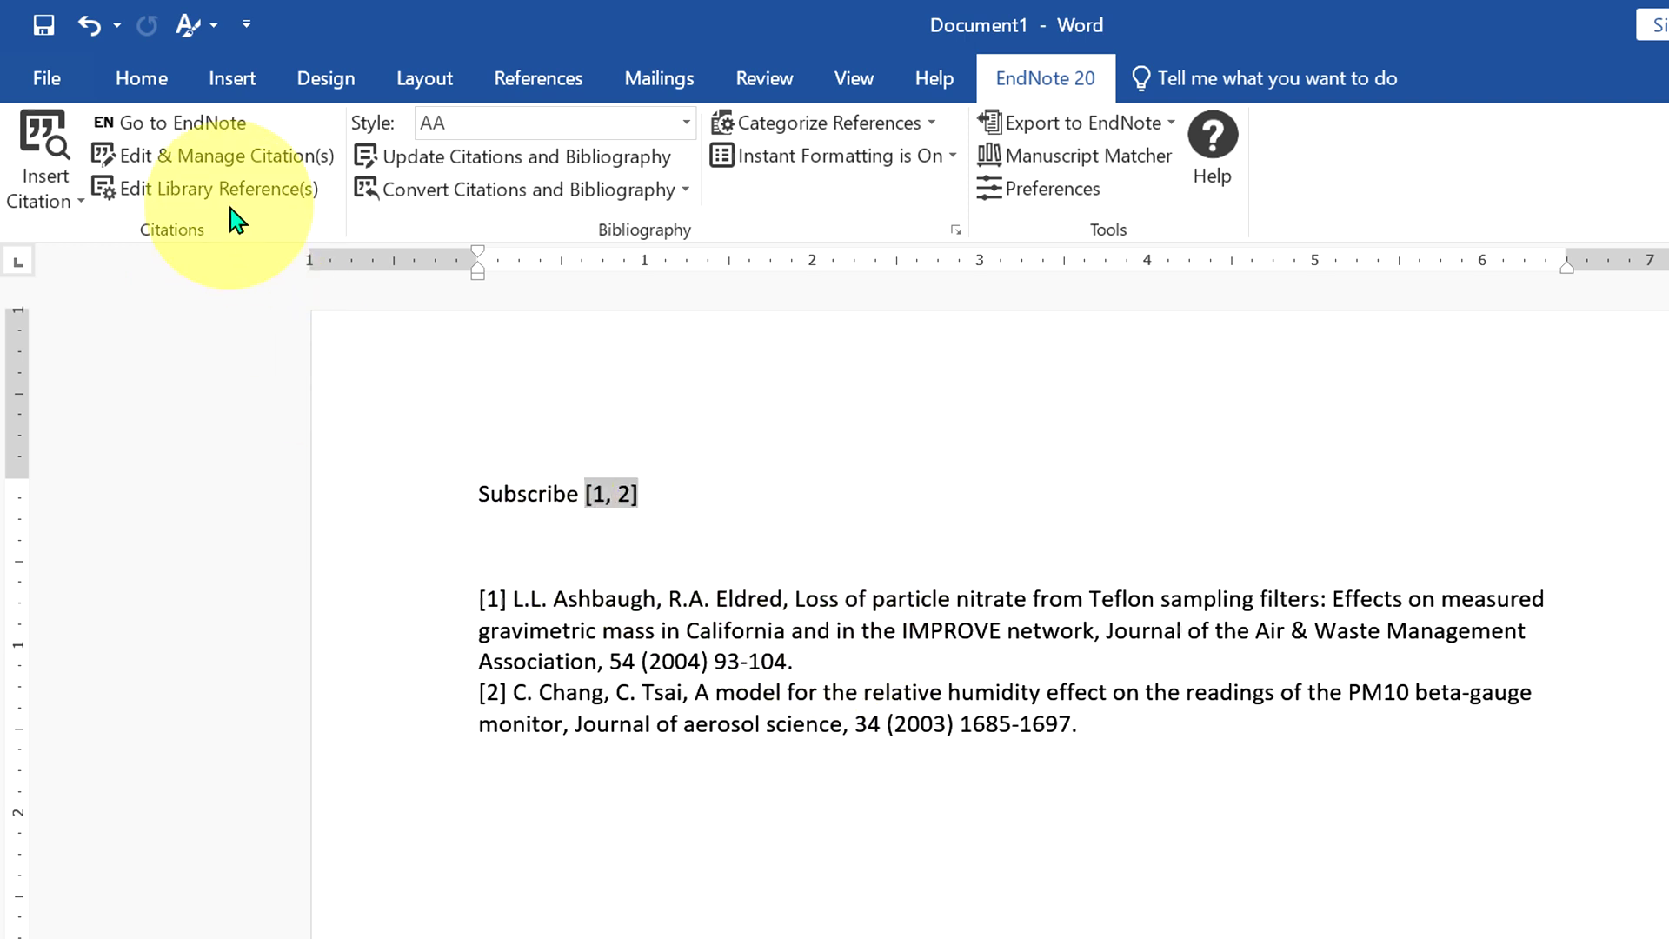
click(249, 159)
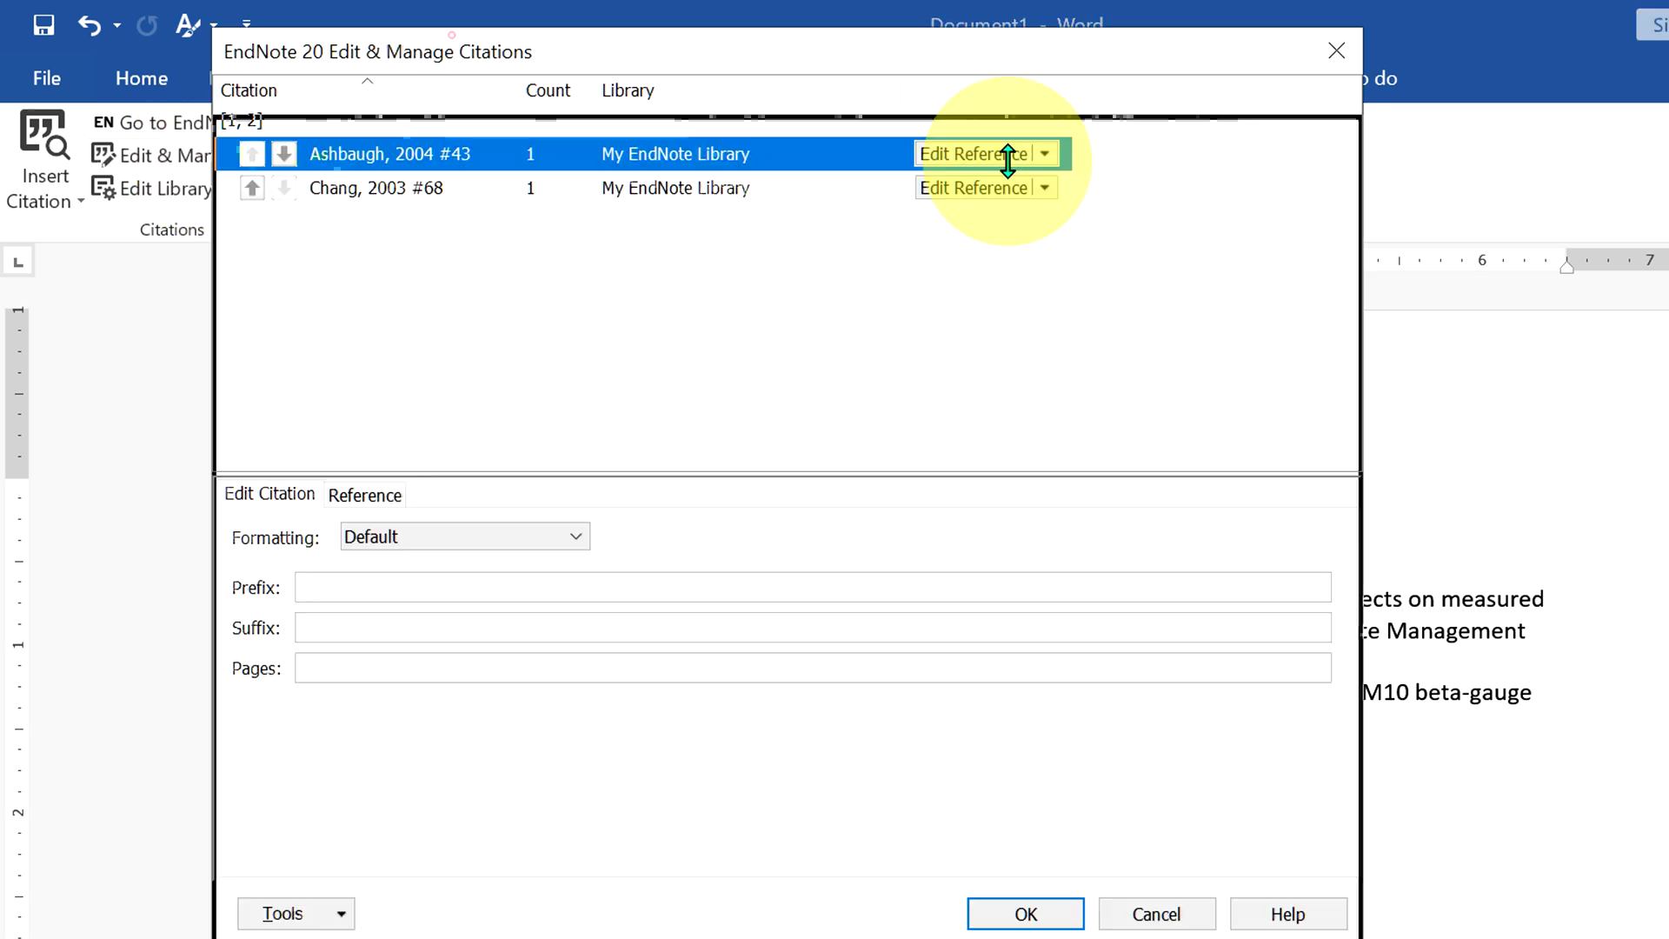
drag(883, 187, 1573, 130)
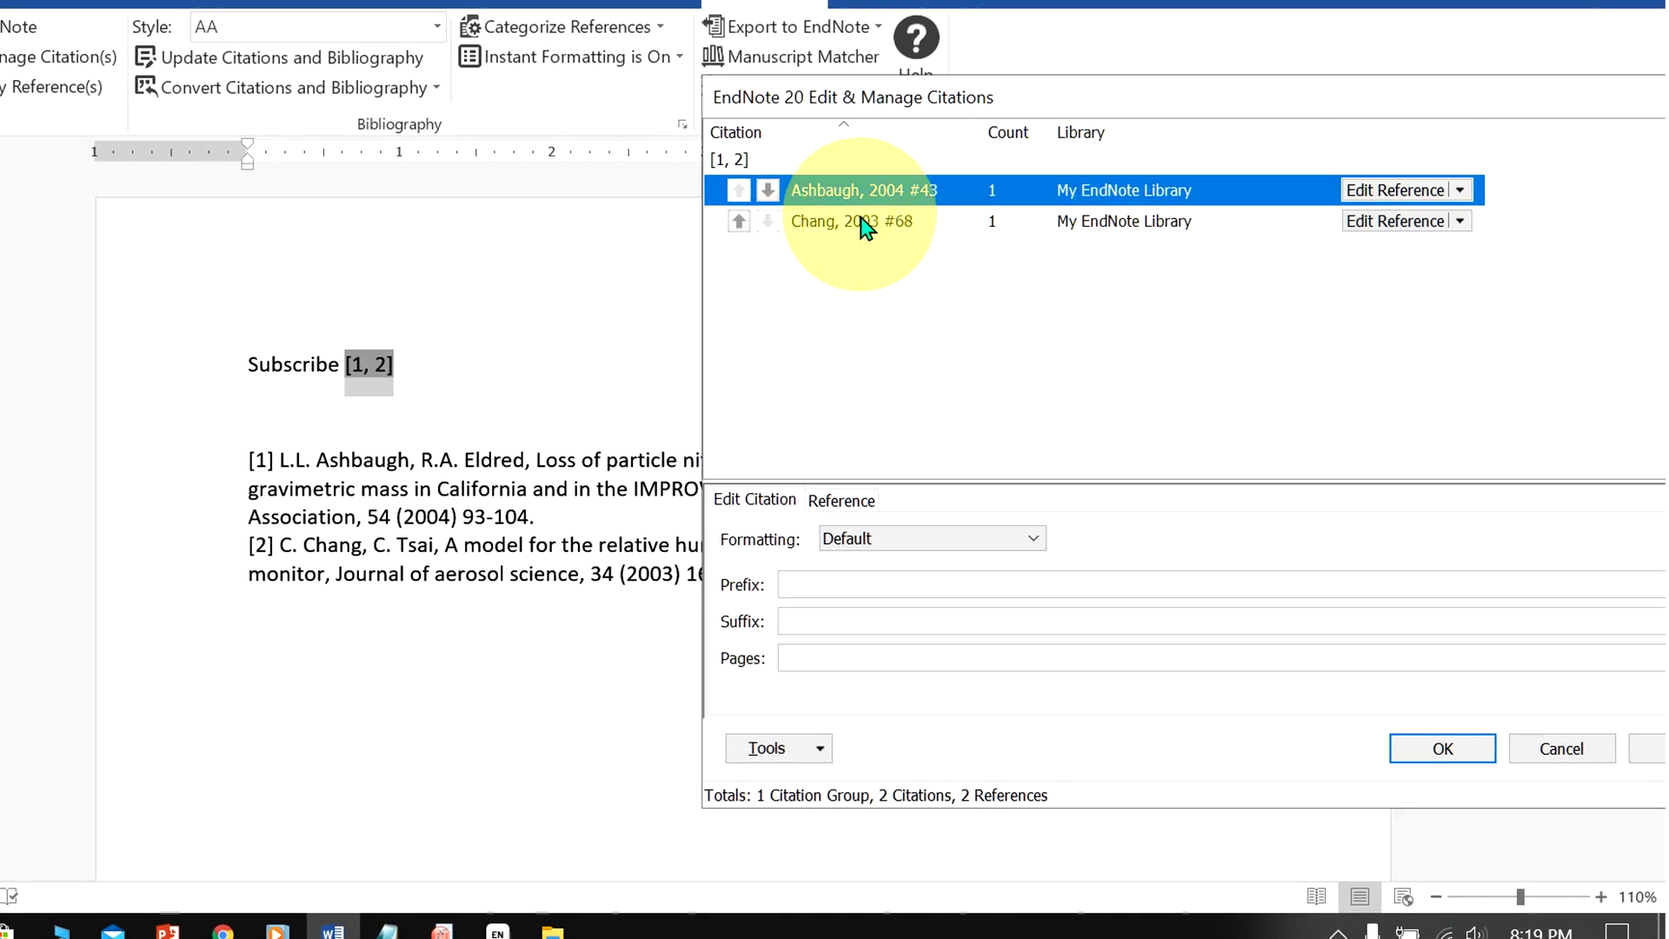
click(1461, 192)
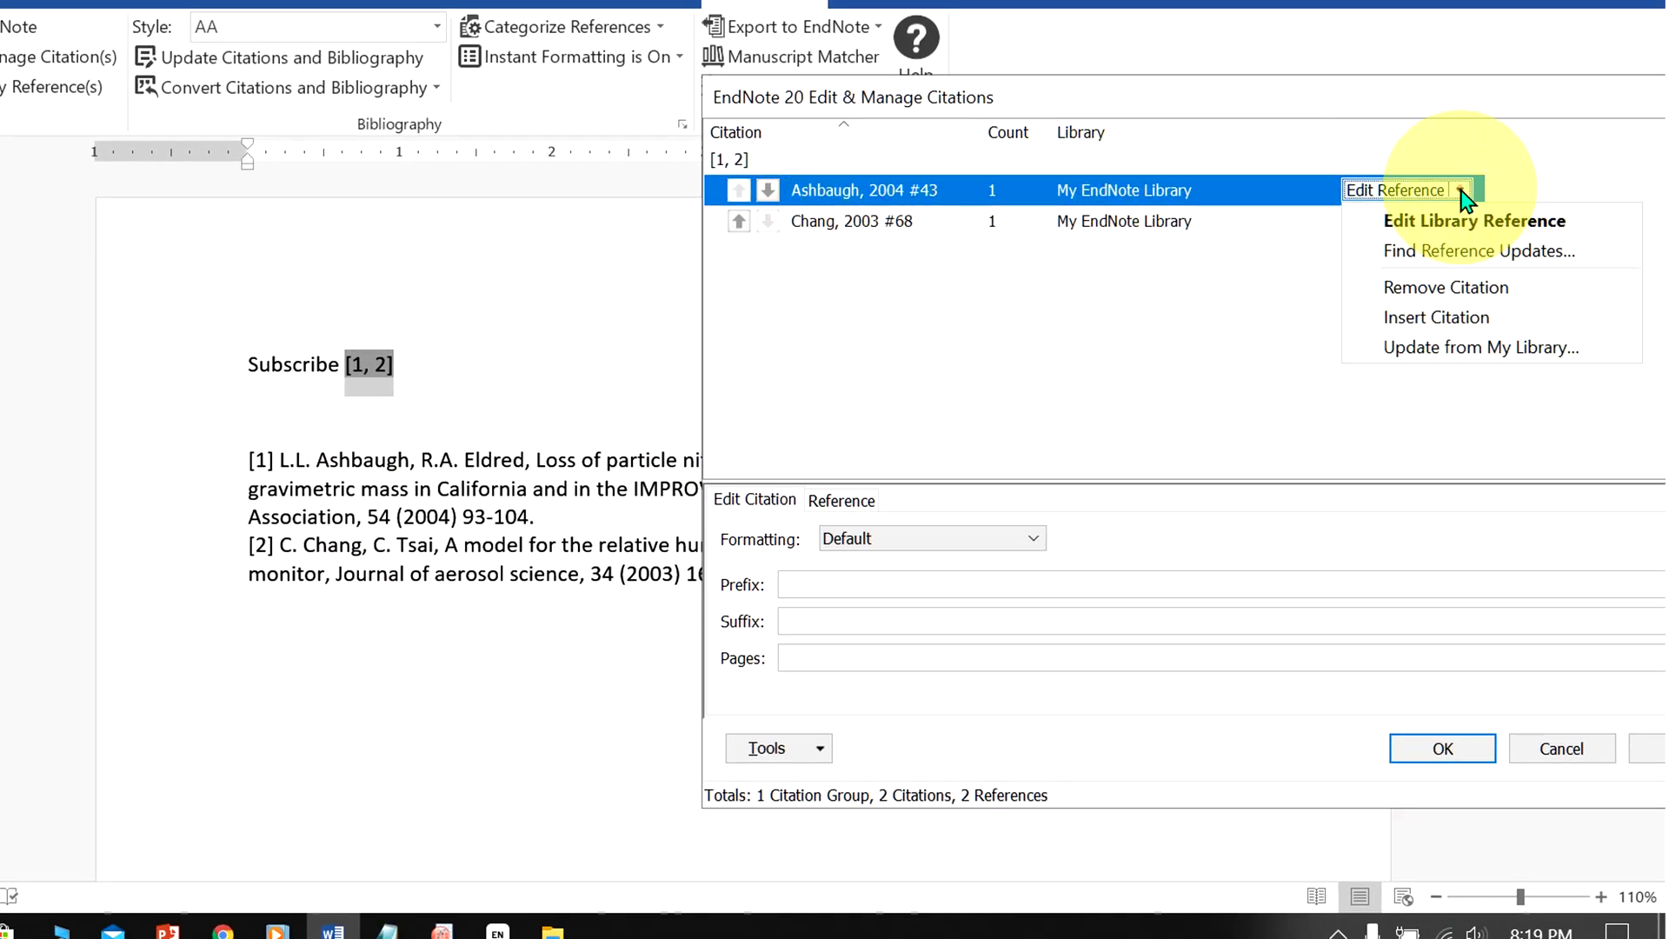
click(1464, 290)
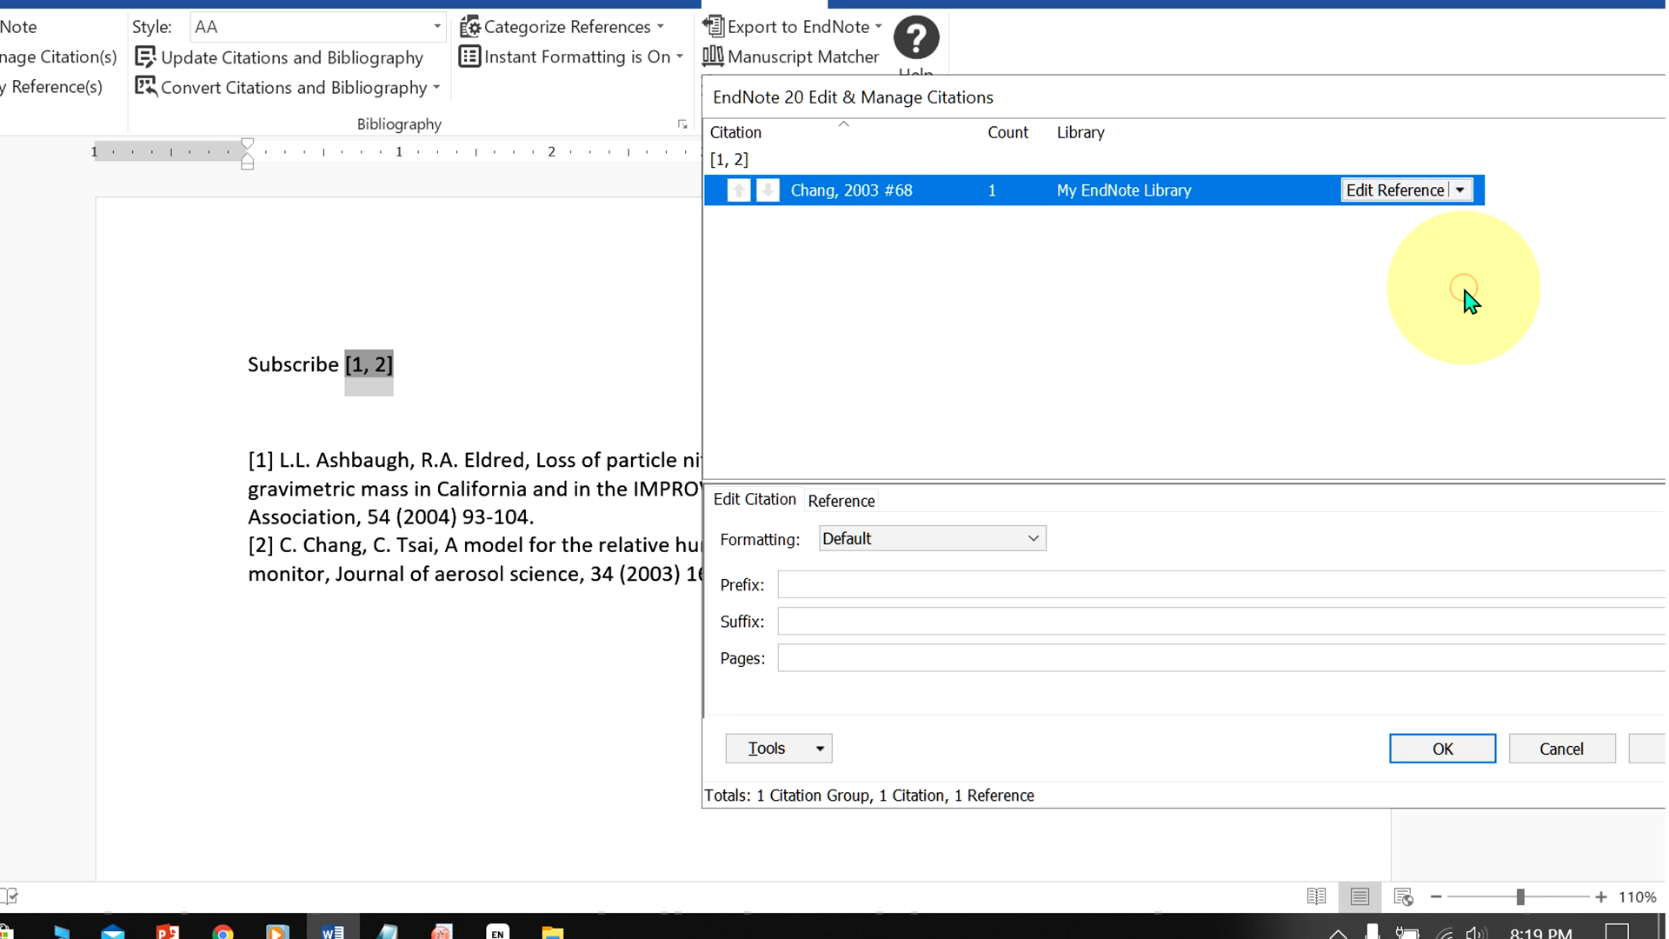
click(1444, 746)
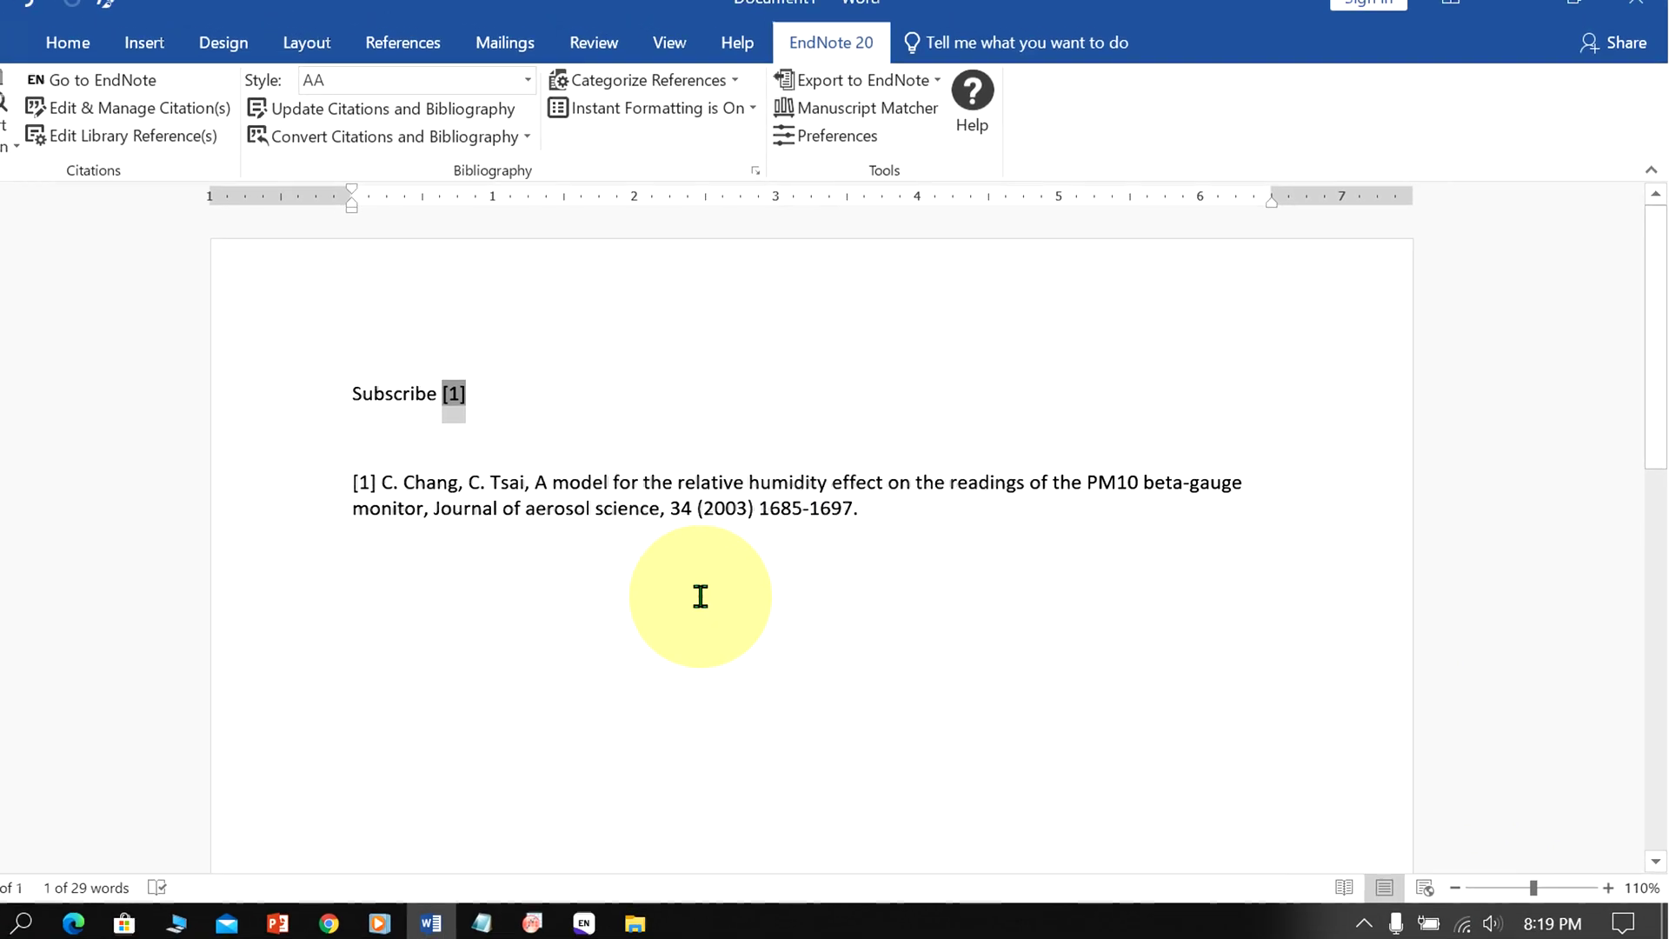
click(447, 395)
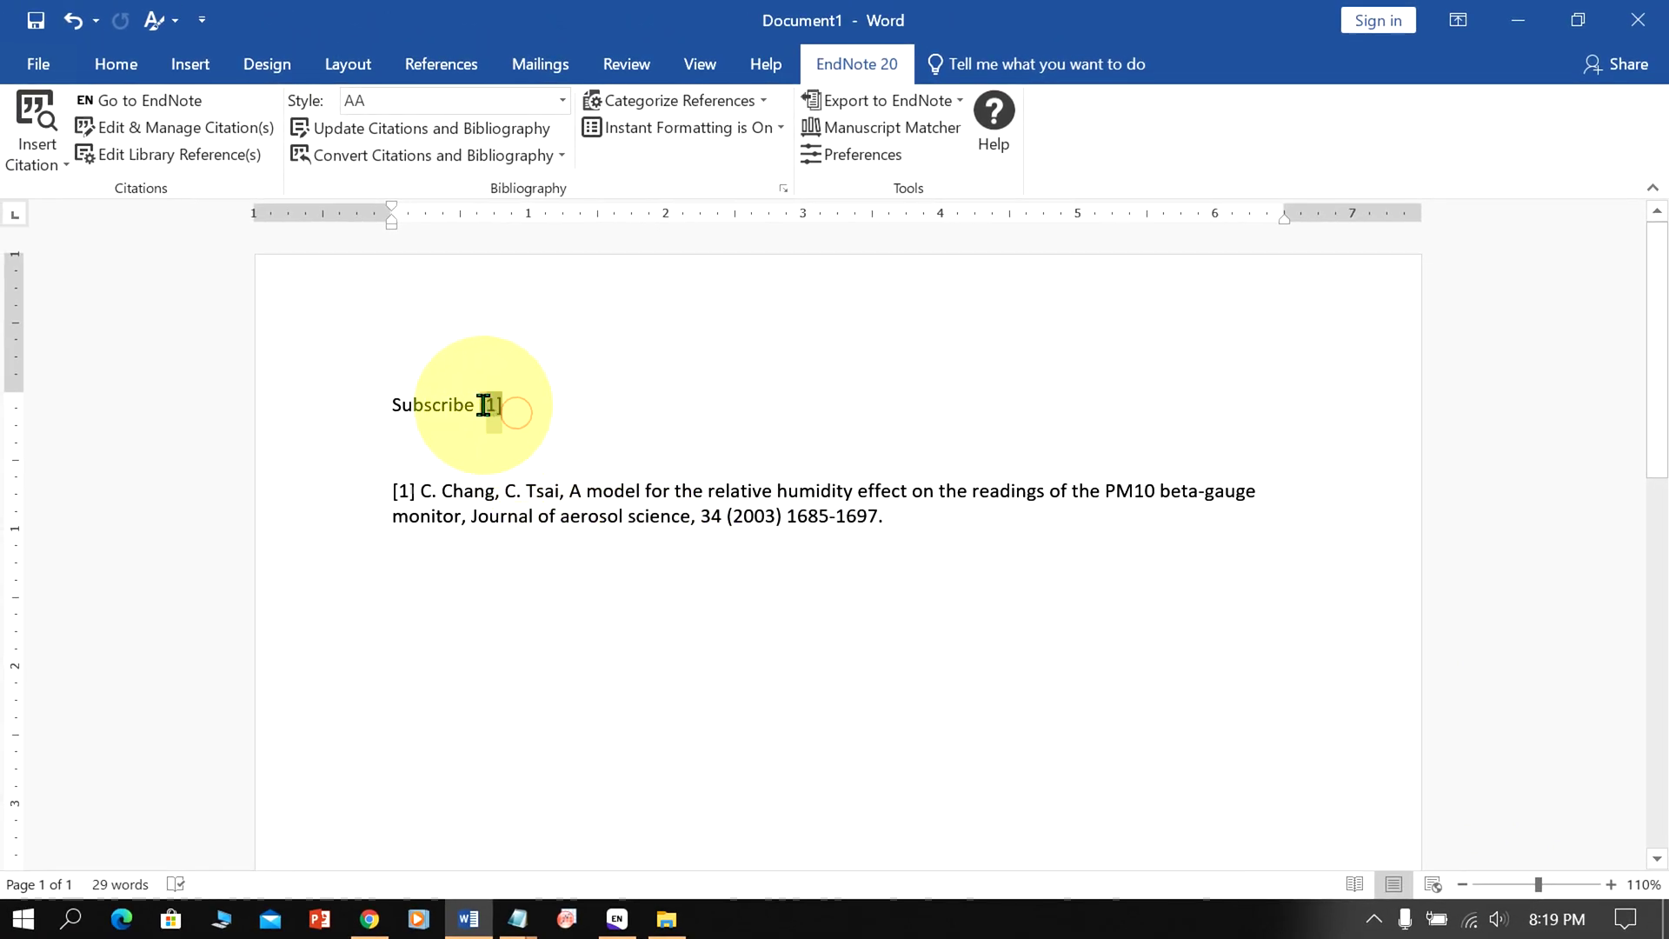
double_click(485, 405)
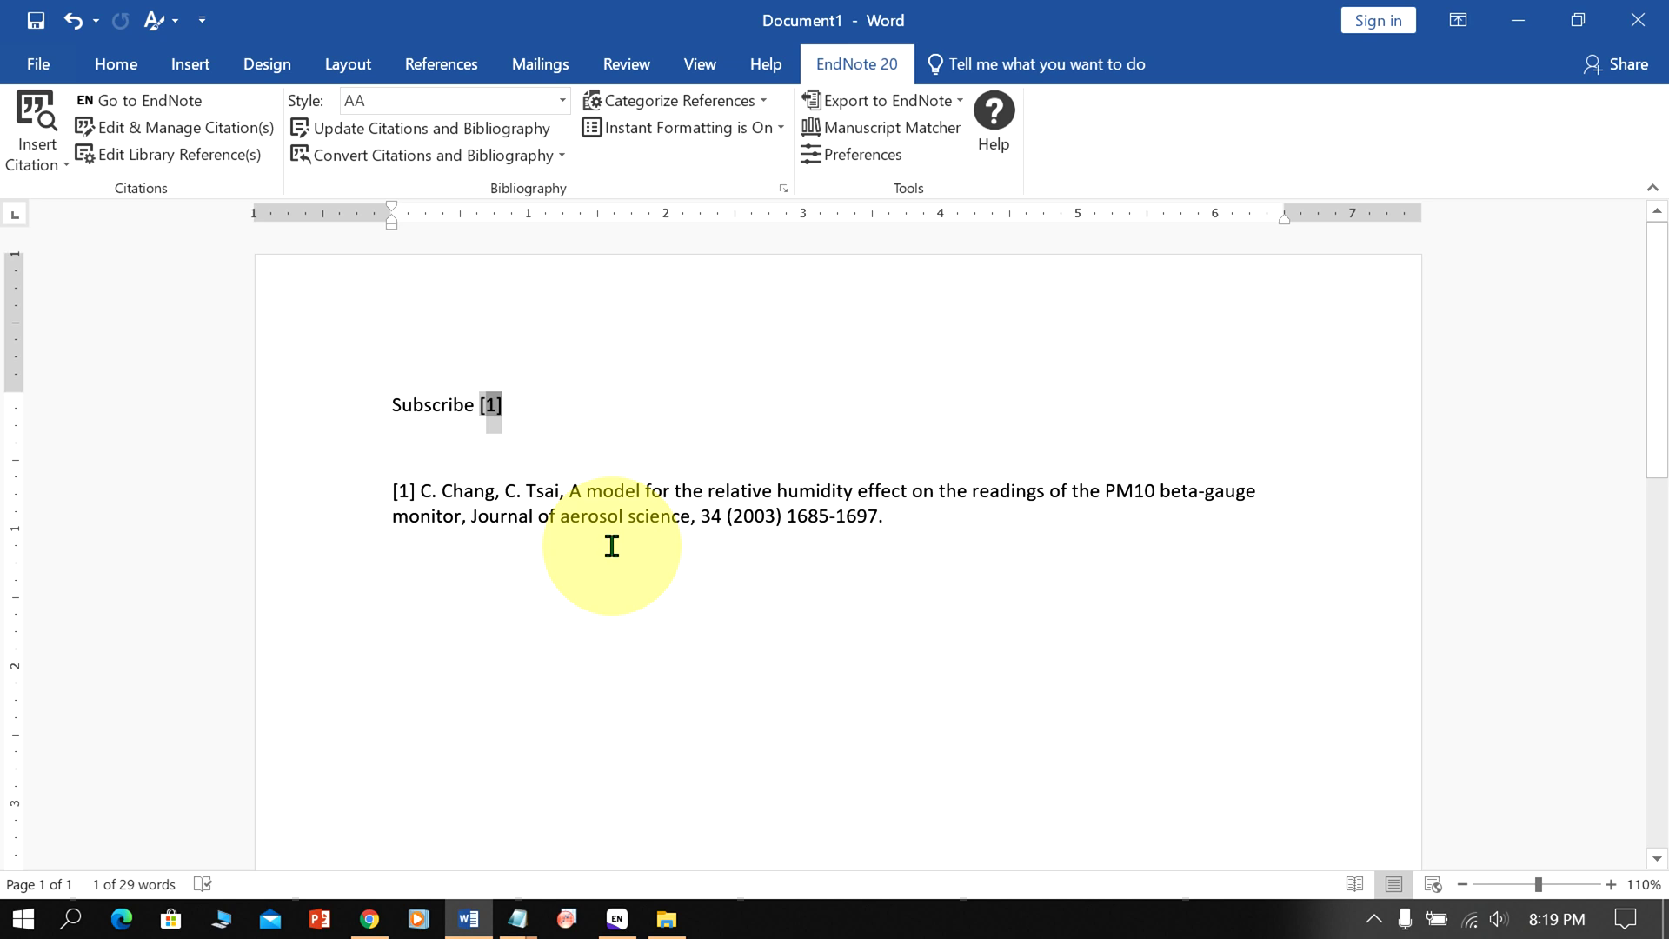
key(alt+Tab)
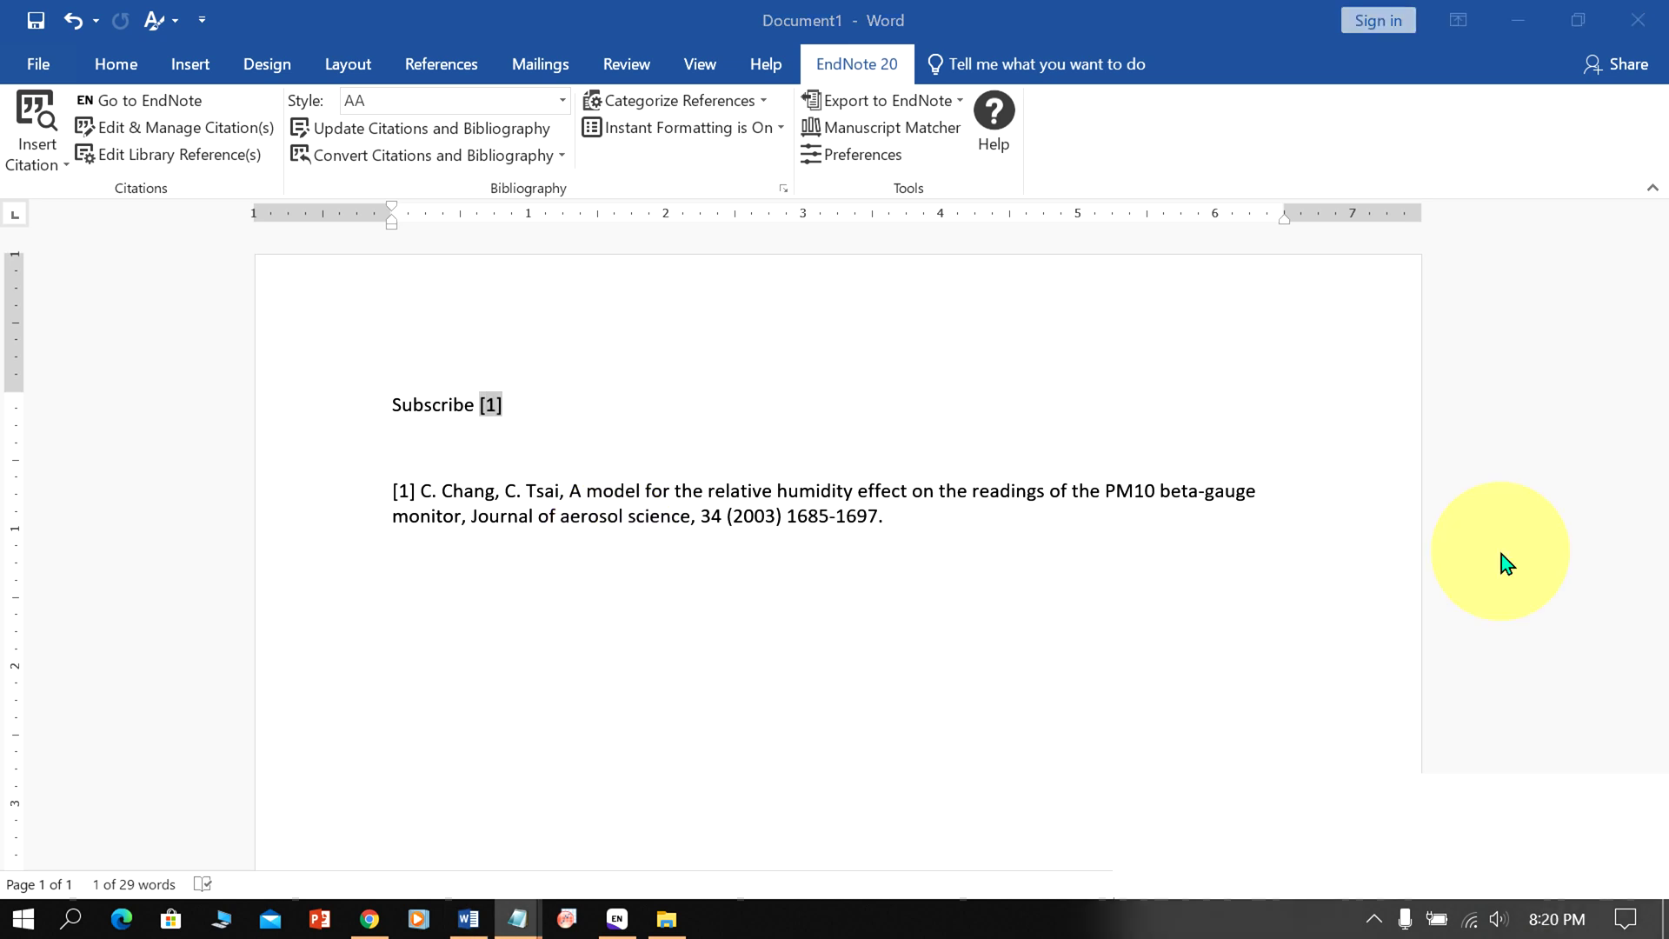